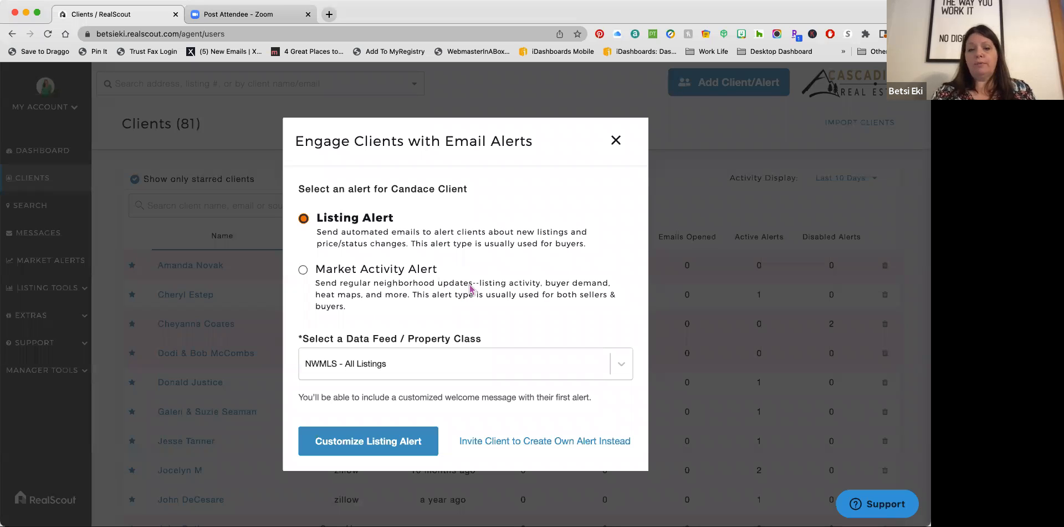
# - Choose the RMLS - All Listings data feed for the client's listing alert and start customizing the alert
pyautogui.click(355, 369)
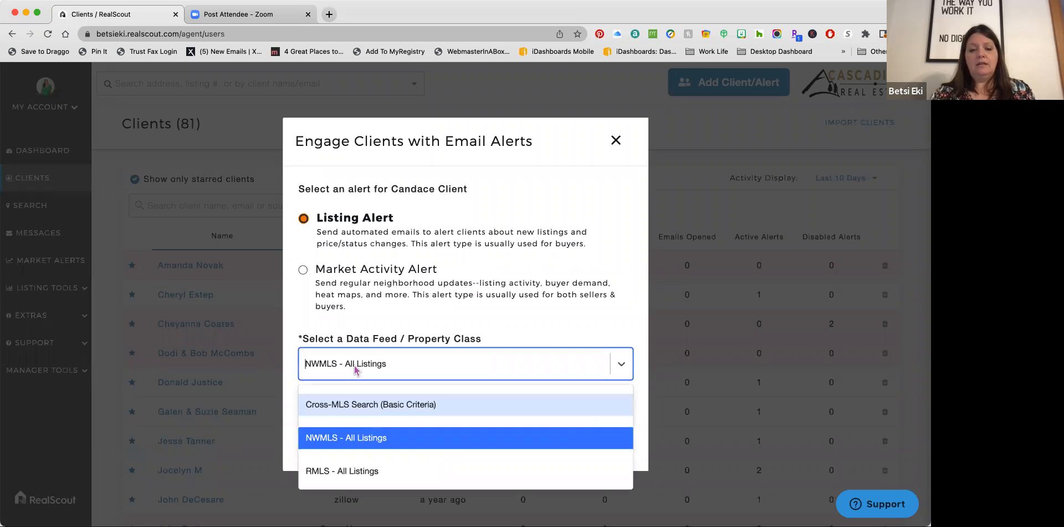
pyautogui.click(345, 472)
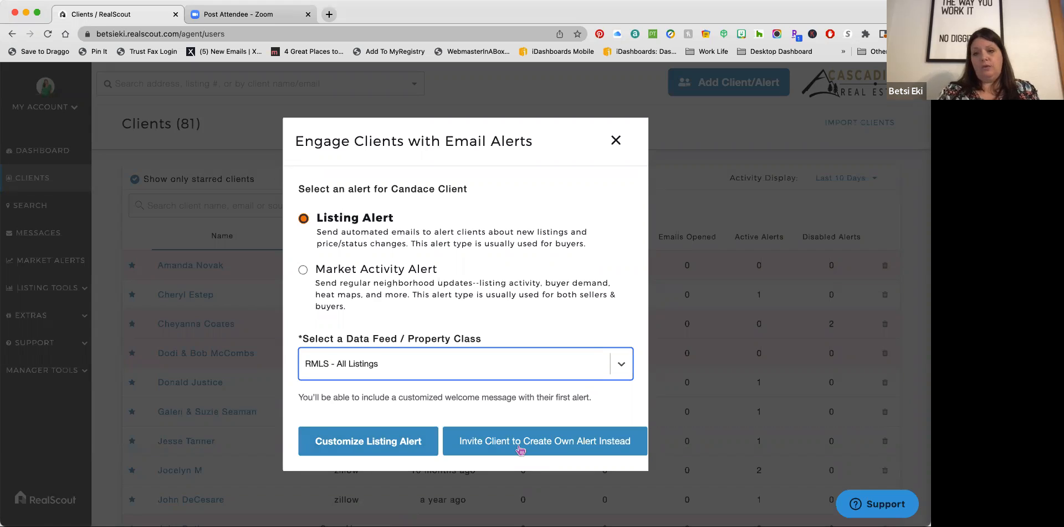
pyautogui.click(344, 445)
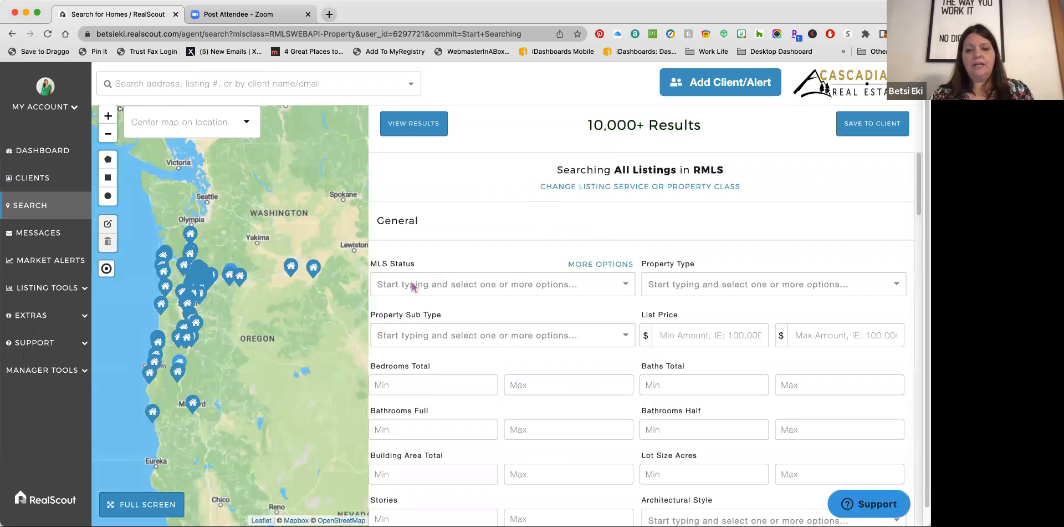
# - Set the MLS Status criterion to Active
pyautogui.click(449, 288)
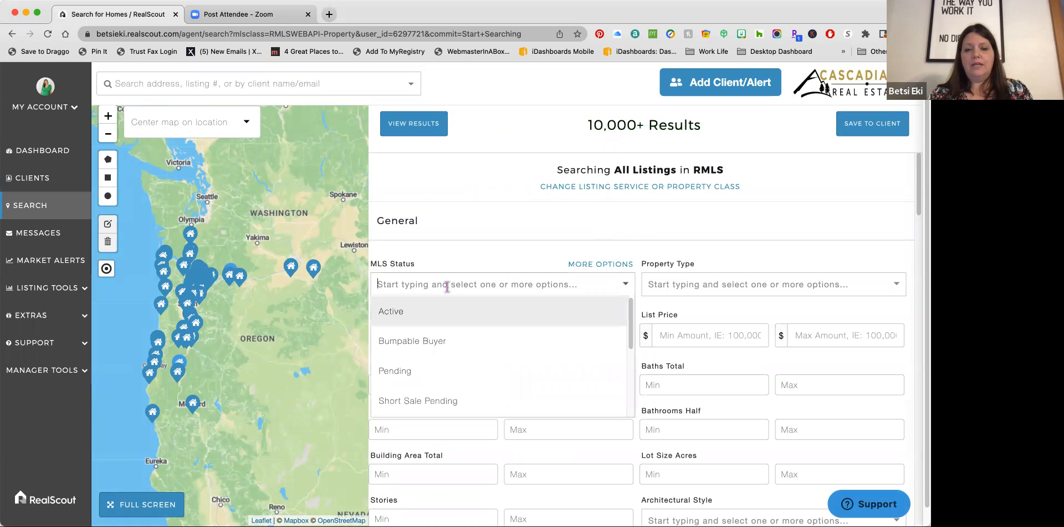
pyautogui.click(391, 313)
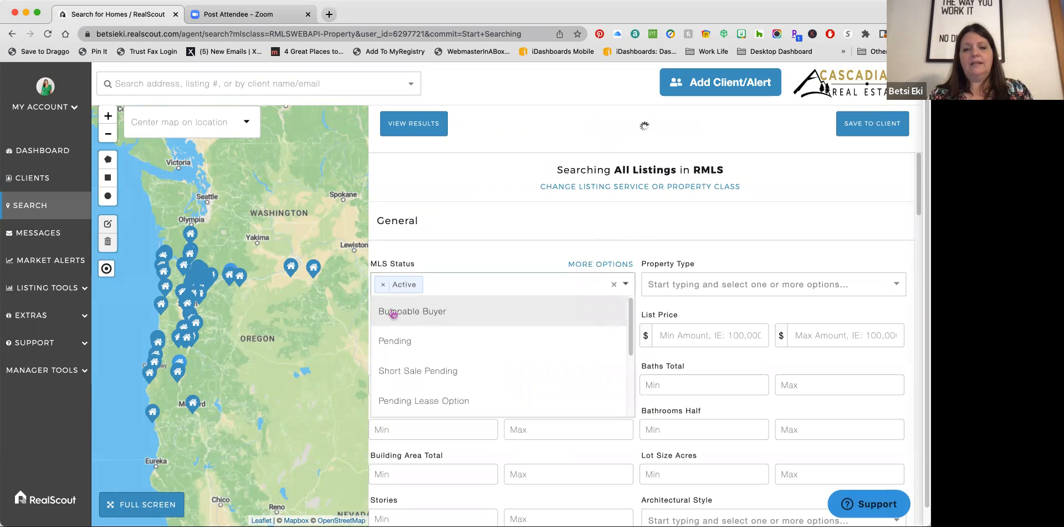
pyautogui.click(475, 251)
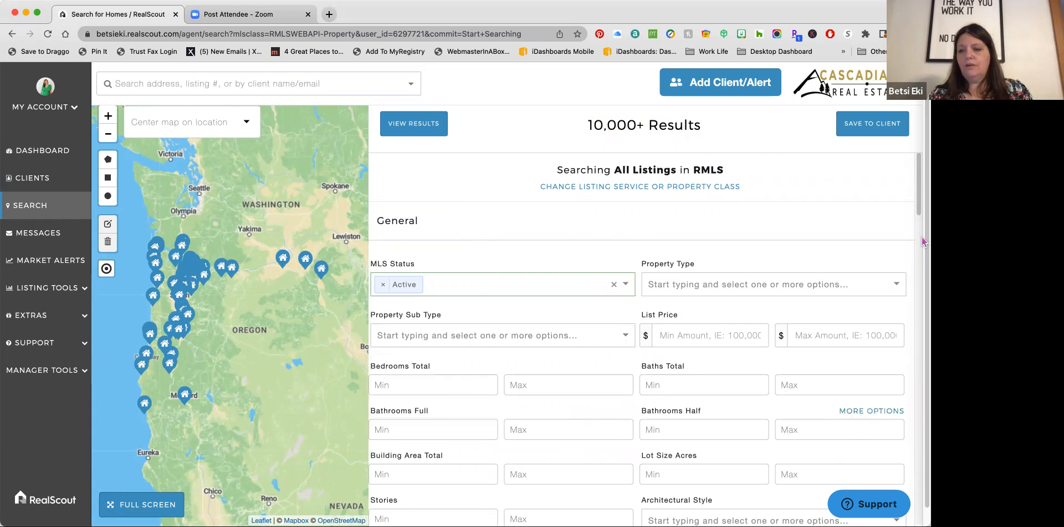
# - Add Clark and Cowlitz as the counties in the location criteria
pyautogui.moveTo(920, 207); pyautogui.dragTo(920, 303)
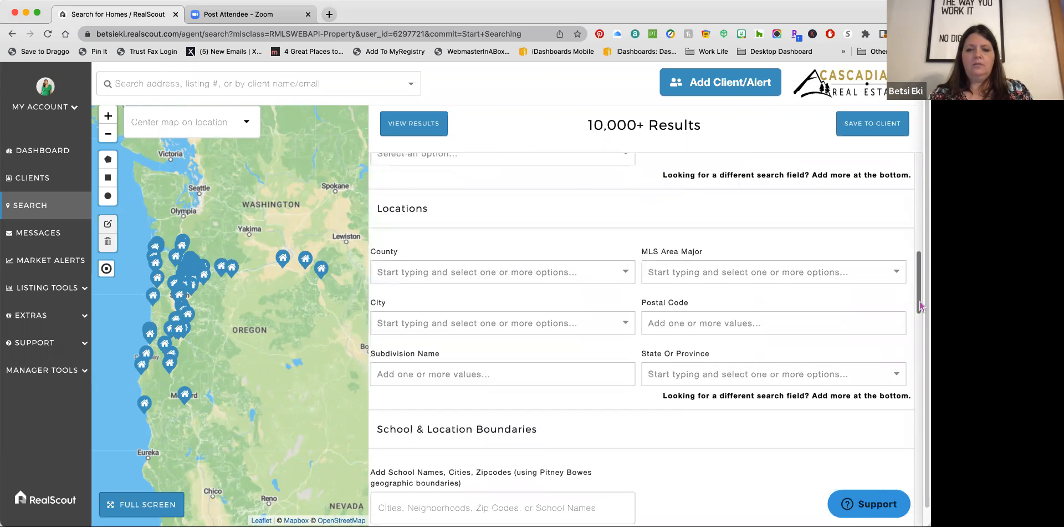
pyautogui.click(526, 271)
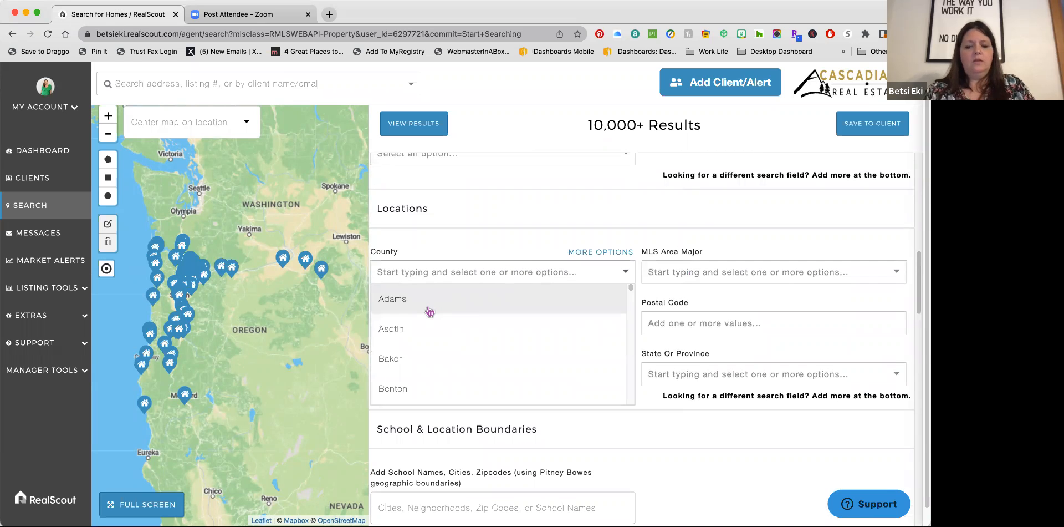
pyautogui.write('Clark')
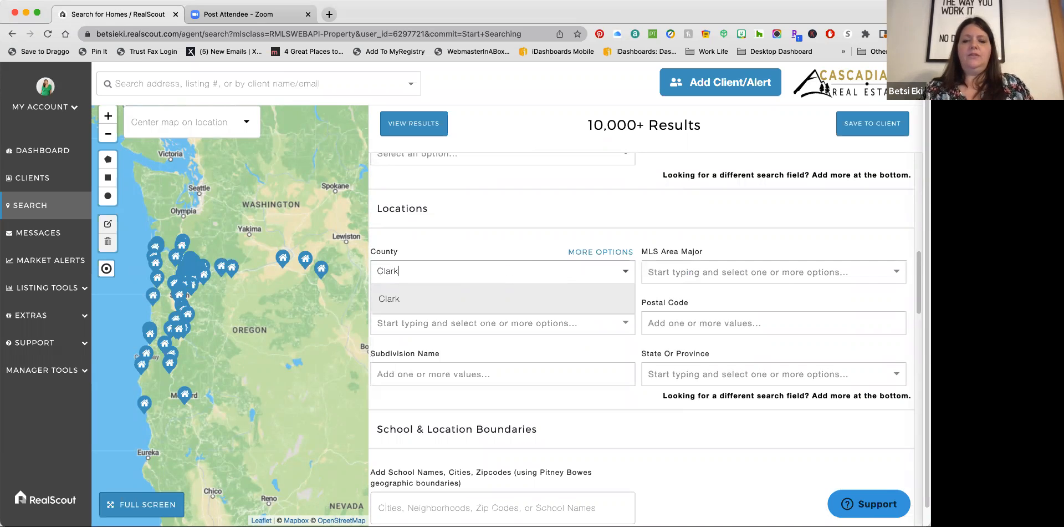
pyautogui.click(391, 300)
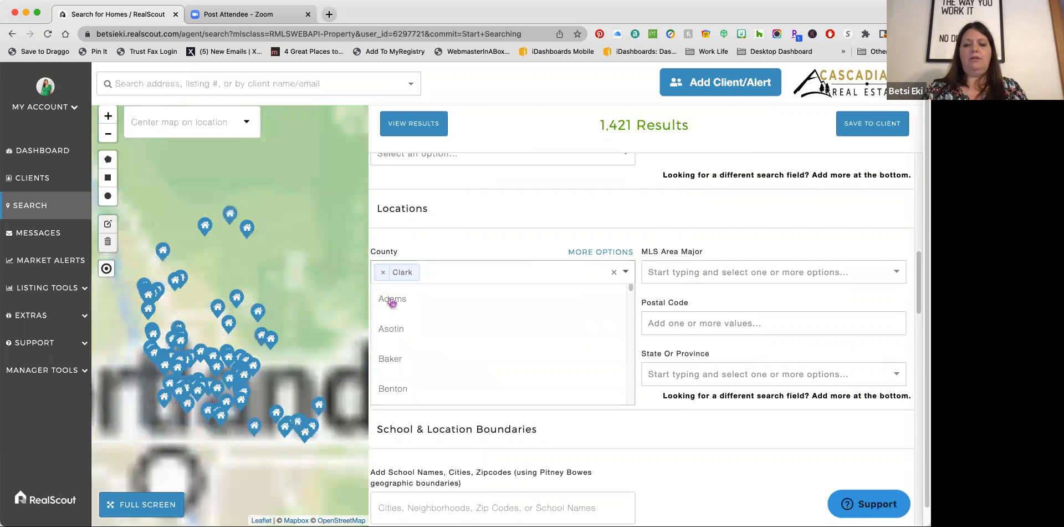
pyautogui.write('Cowl')
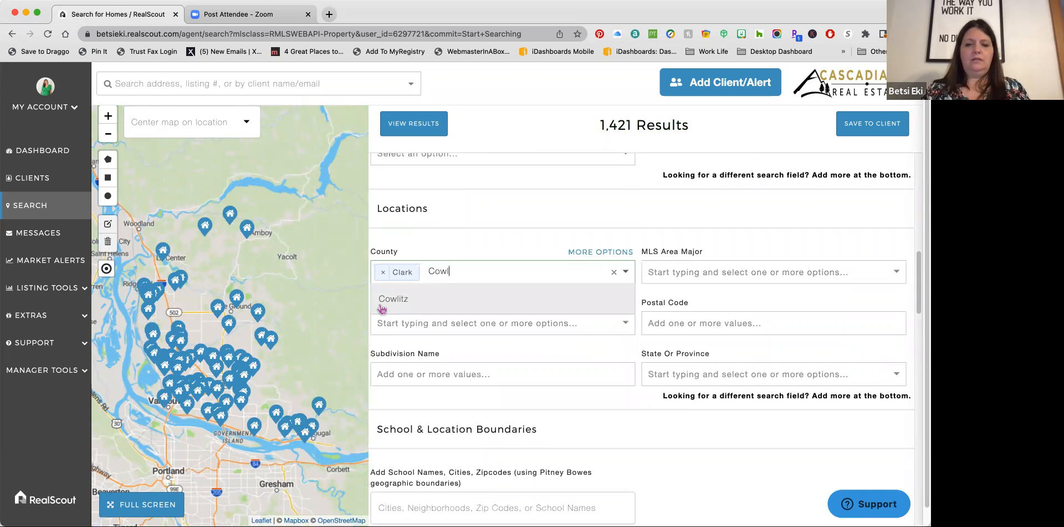
pyautogui.click(382, 307)
pyautogui.click(529, 225)
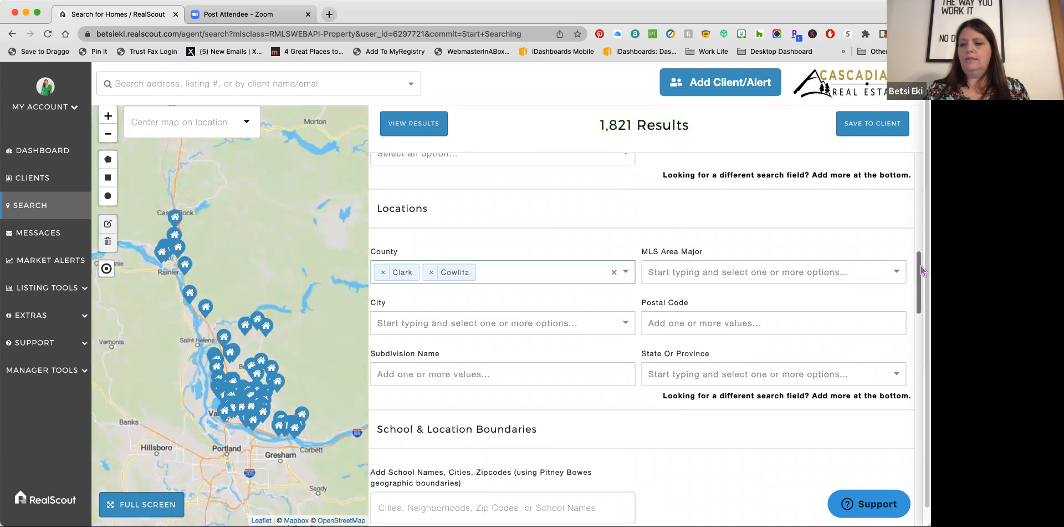
# - Set the Property Type criterion to Residential
pyautogui.moveTo(921, 260); pyautogui.dragTo(923, 168)
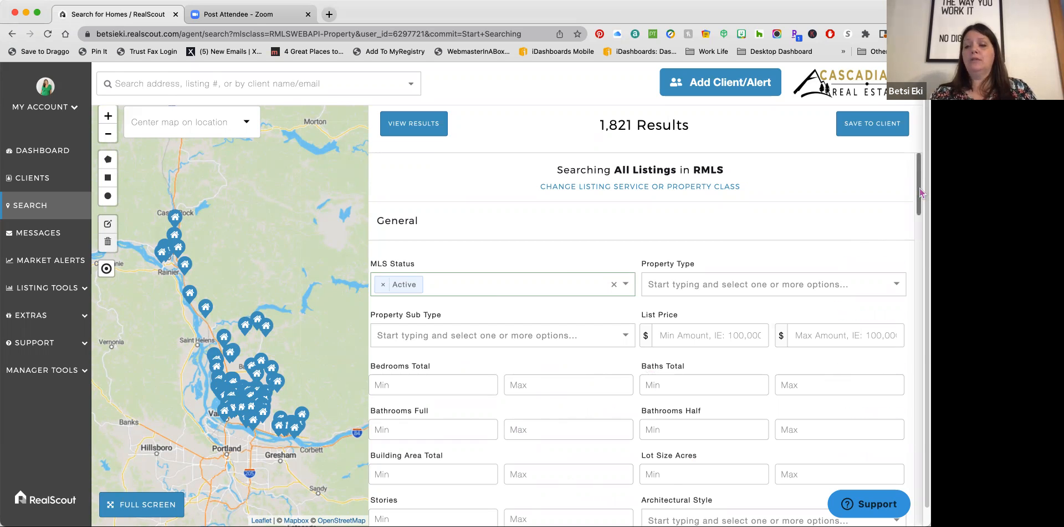
pyautogui.moveTo(921, 192); pyautogui.dragTo(920, 207)
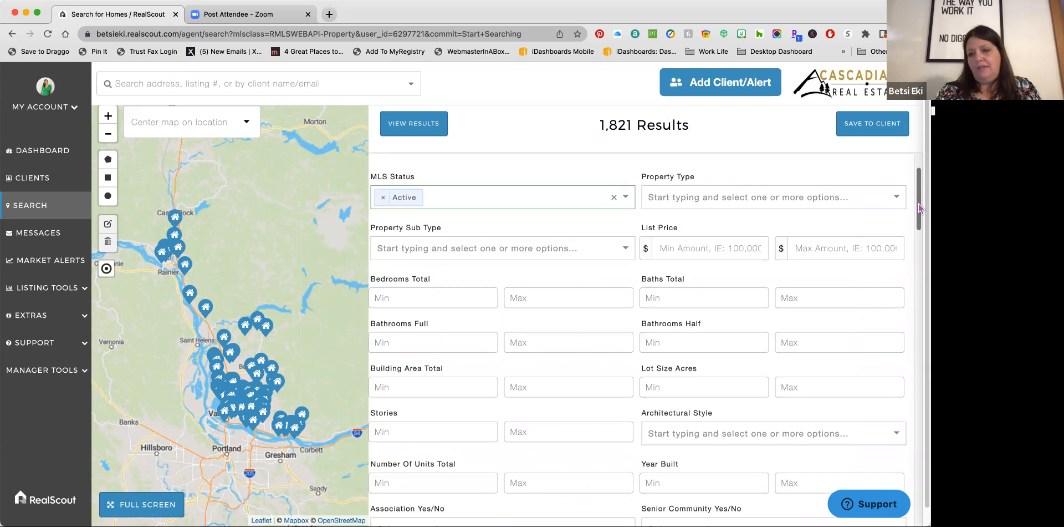
pyautogui.moveTo(920, 208); pyautogui.dragTo(920, 208)
pyautogui.moveTo(917, 205); pyautogui.dragTo(918, 204)
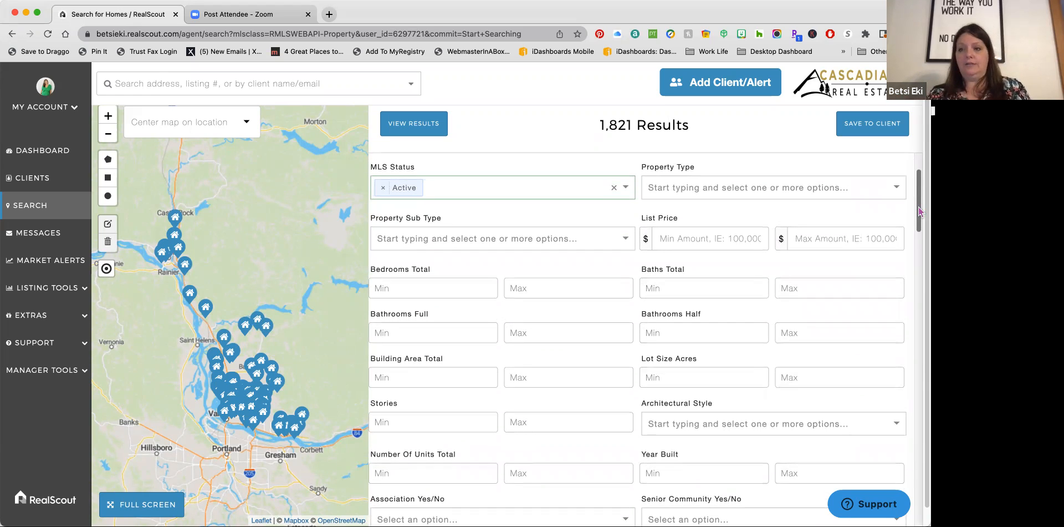
pyautogui.click(657, 186)
pyautogui.click(660, 219)
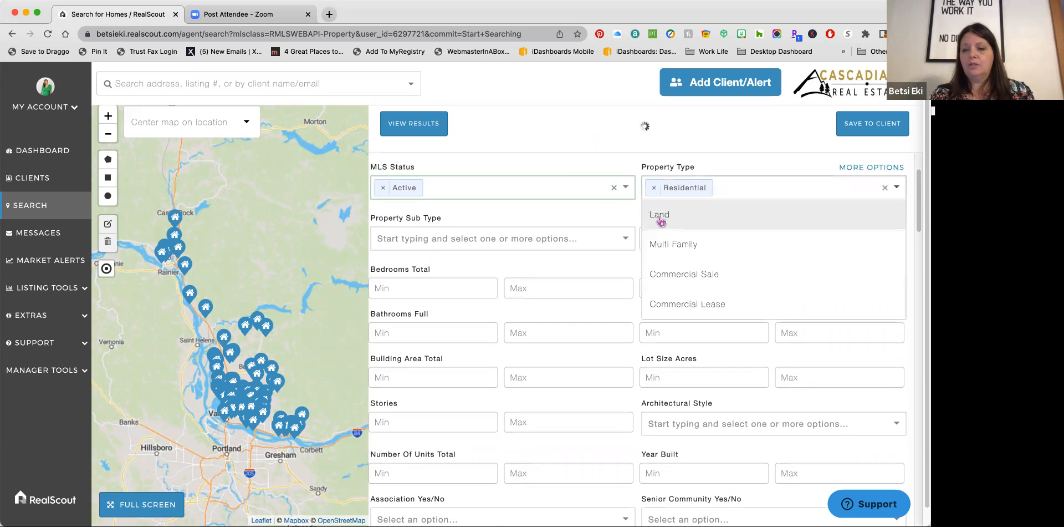
# - Set the Property Sub Type to Single Family Residence and check its AND/OR/NOT matching options
pyautogui.click(439, 238)
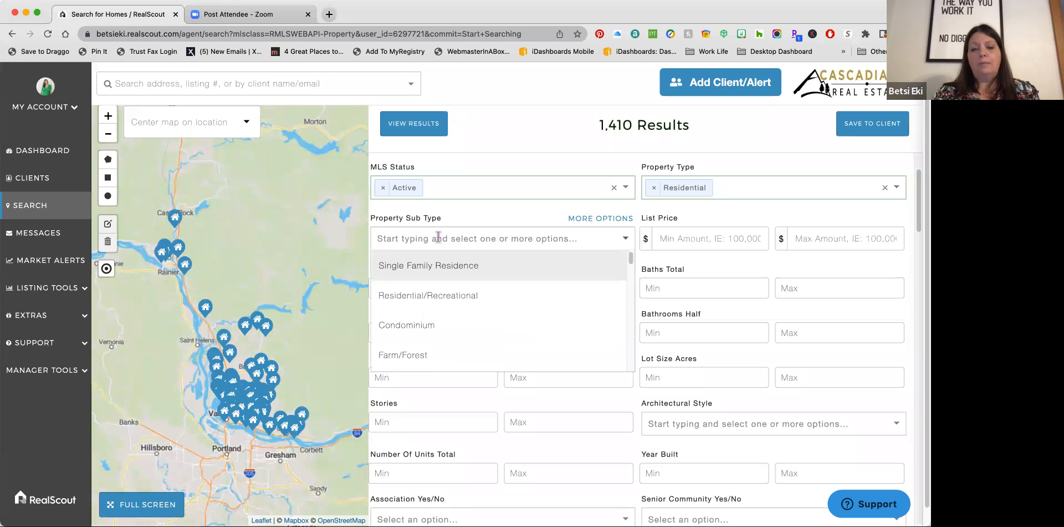
pyautogui.click(426, 271)
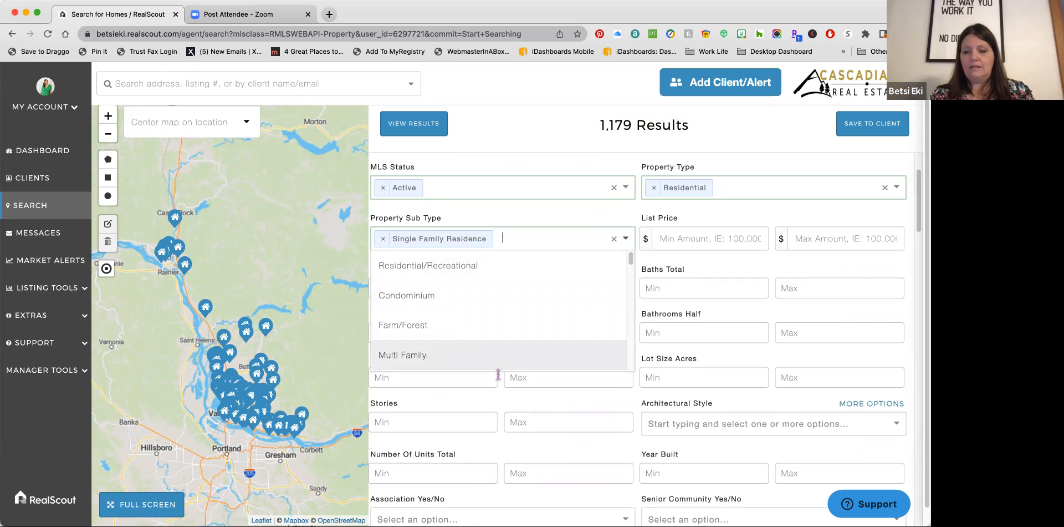
pyautogui.moveTo(918, 229)
pyautogui.mouseDown()
pyautogui.moveTo(918, 257)
pyautogui.moveTo(915, 223)
pyautogui.mouseUp()
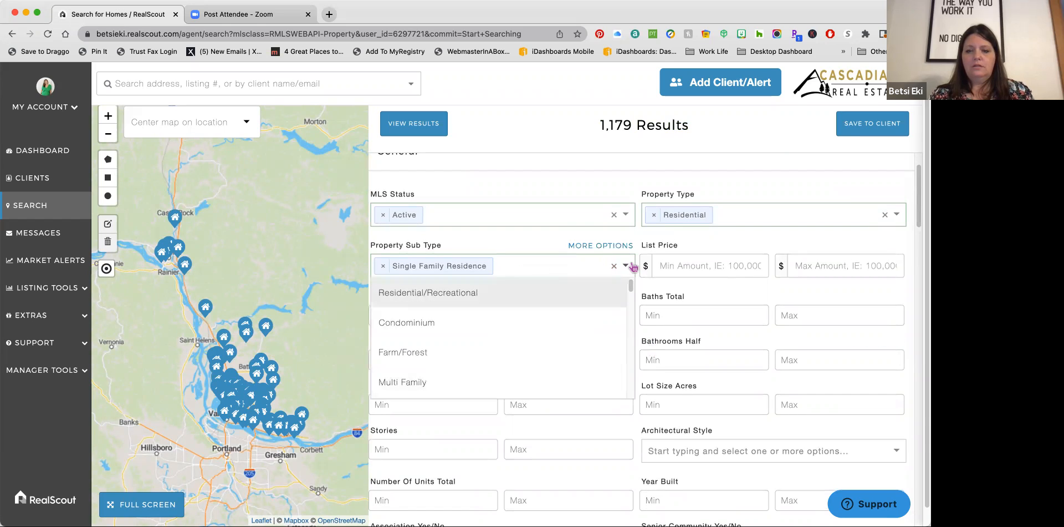
pyautogui.click(628, 267)
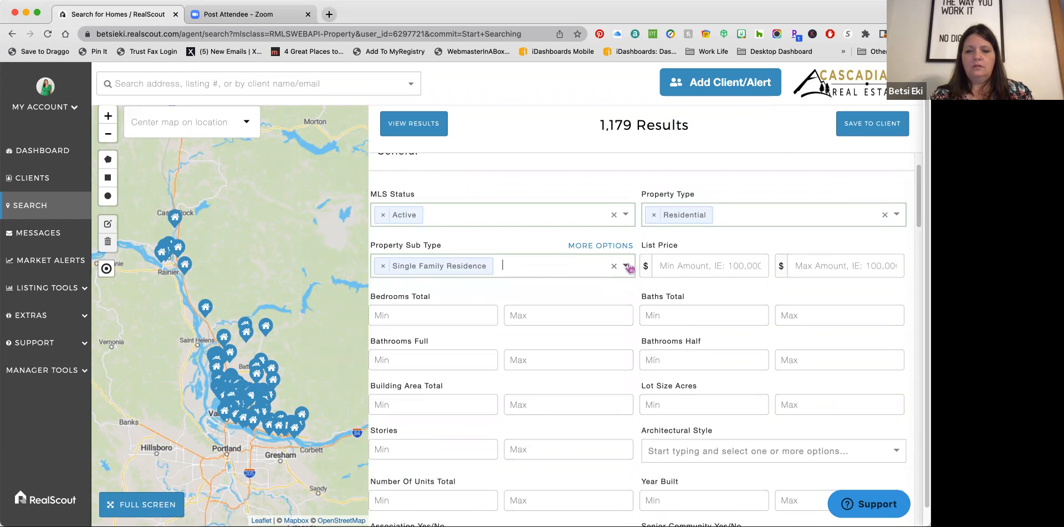
pyautogui.click(601, 246)
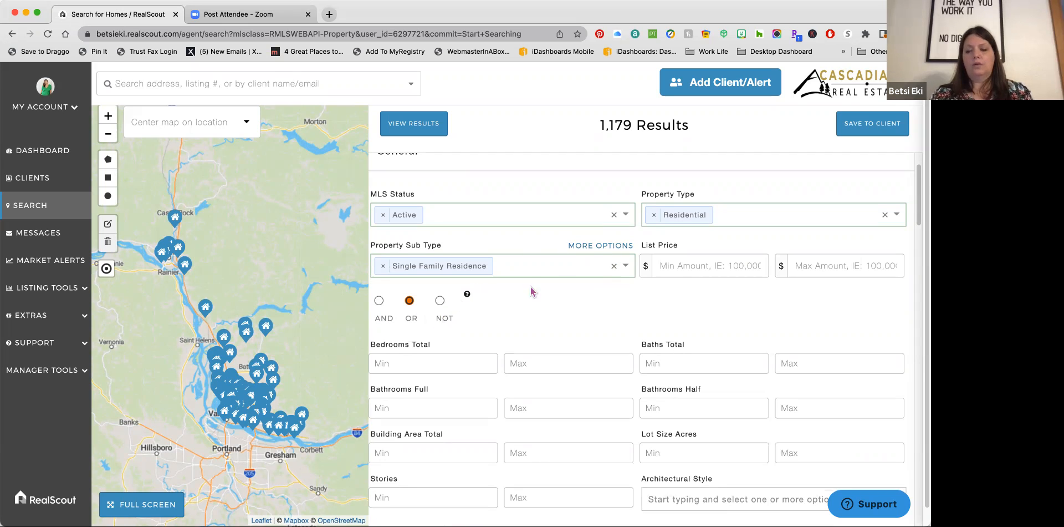
pyautogui.click(585, 248)
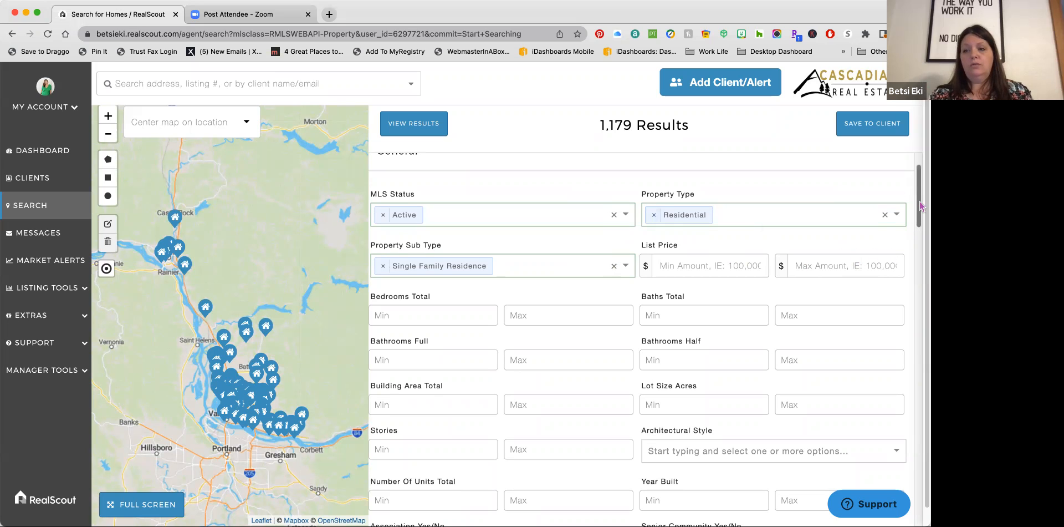
# - Set the Architectural Style criterion to 1 Story
pyautogui.moveTo(921, 202); pyautogui.dragTo(920, 201)
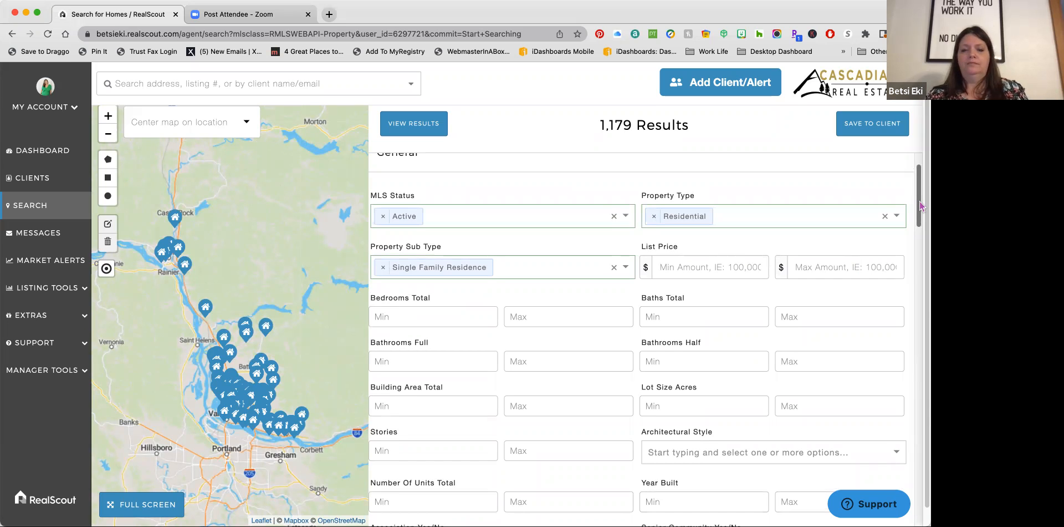
pyautogui.moveTo(920, 206); pyautogui.dragTo(911, 248)
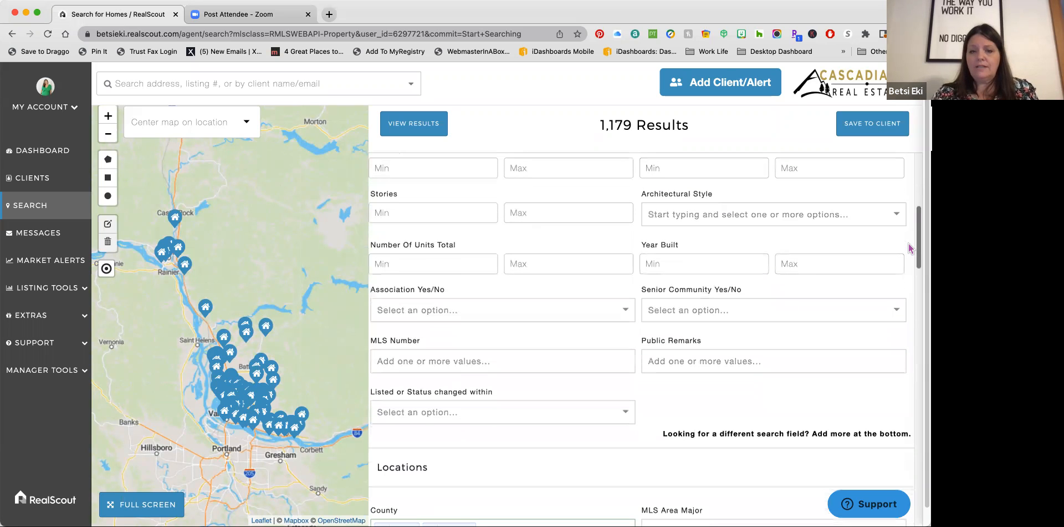
pyautogui.click(671, 215)
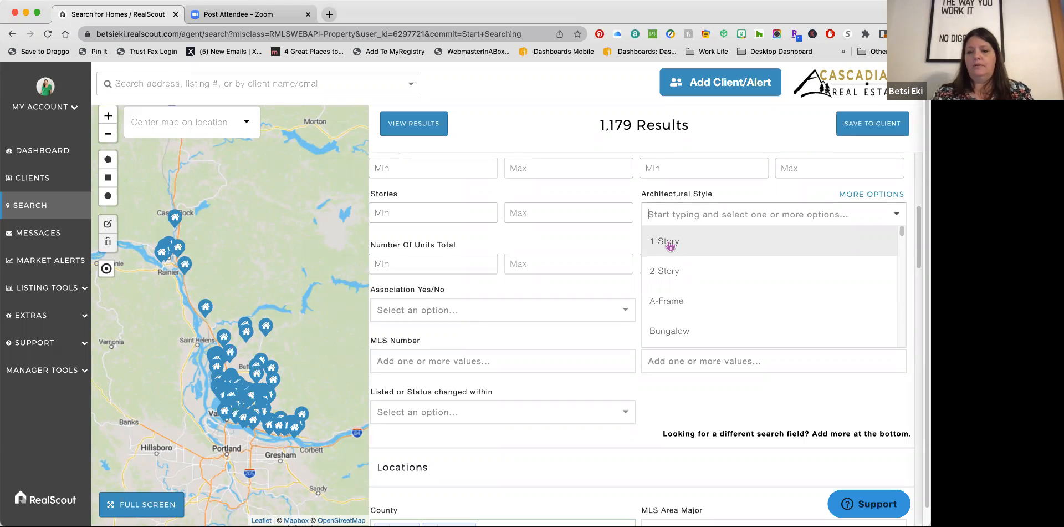
pyautogui.click(670, 242)
pyautogui.click(760, 194)
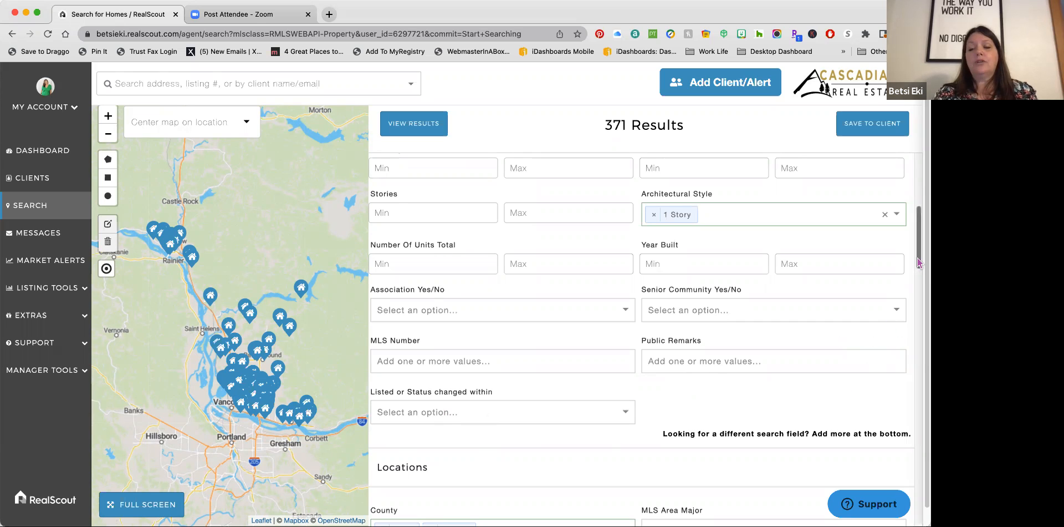
# - Show the additional matching options for County and switch the match rule to AND
pyautogui.moveTo(918, 262); pyautogui.dragTo(918, 312)
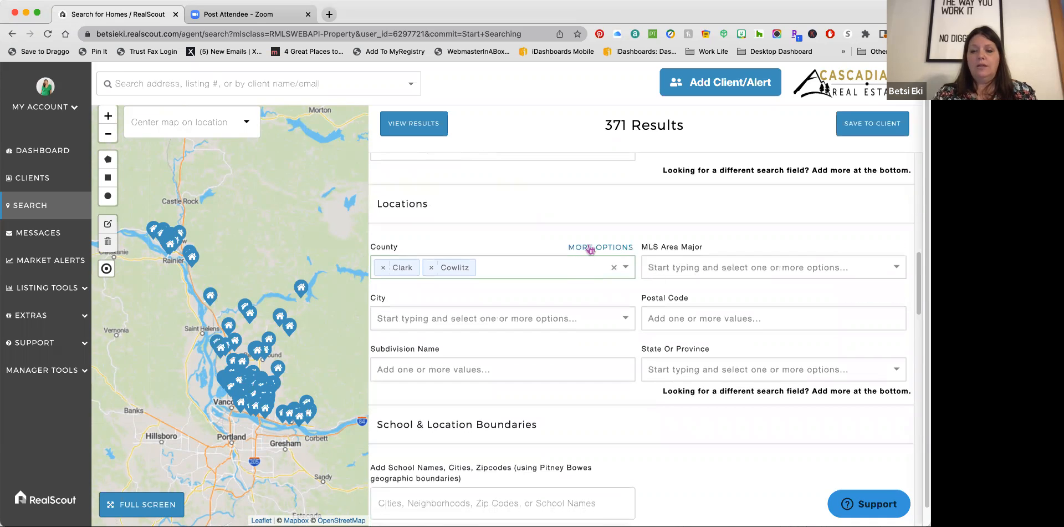
pyautogui.click(590, 247)
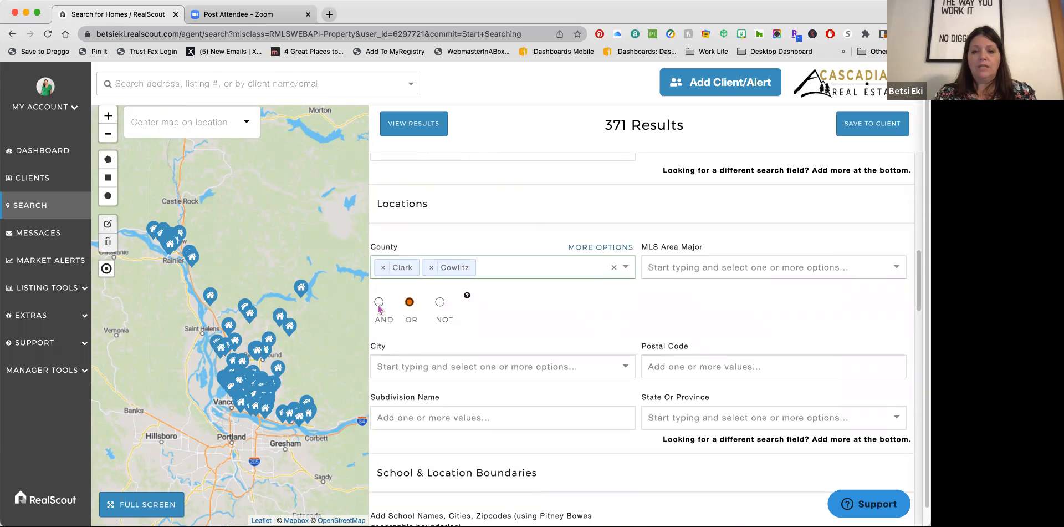
pyautogui.click(379, 303)
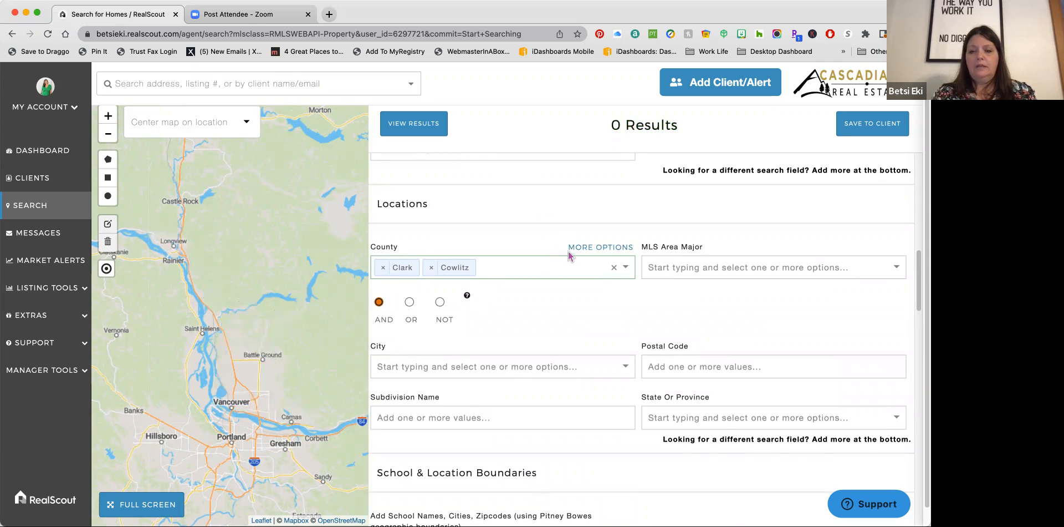
pyautogui.click(627, 269)
pyautogui.click(492, 224)
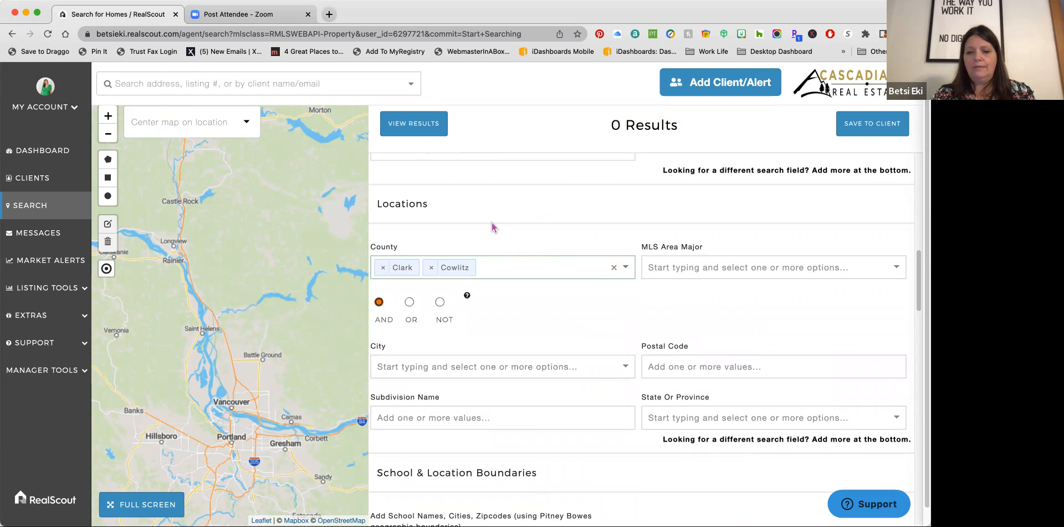
# - Look through the MLS Area Major choices and show that field's AND/OR/NOT matching options
pyautogui.moveTo(740, 263)
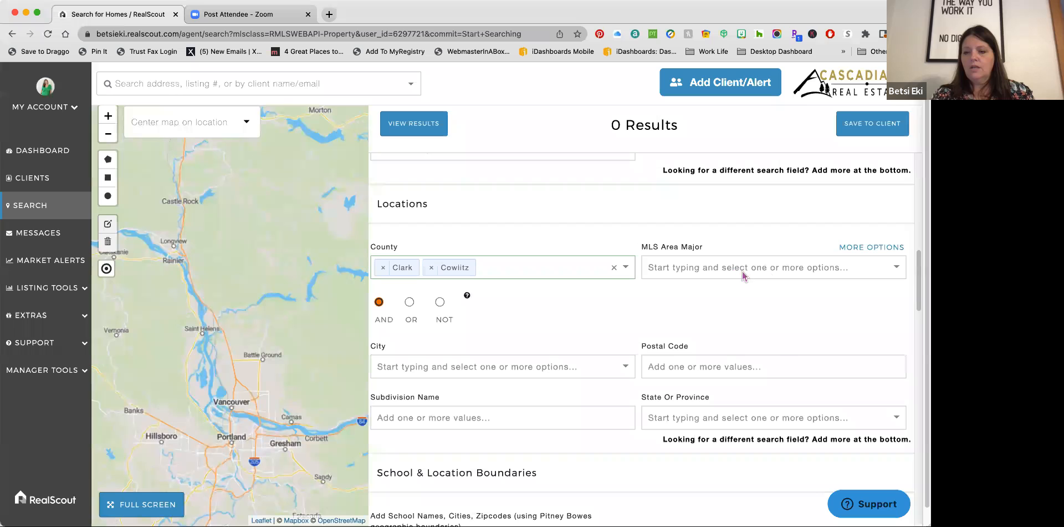
pyautogui.click(753, 267)
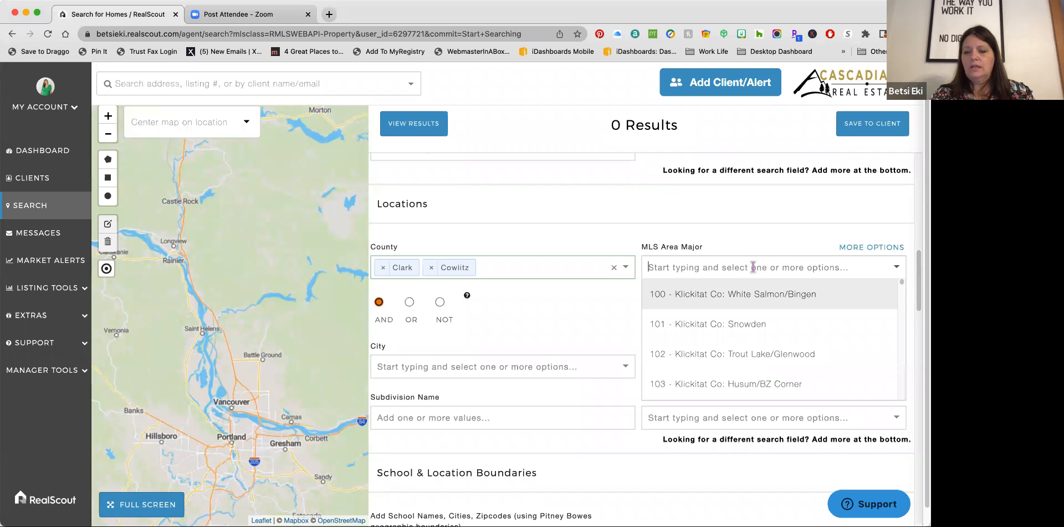
pyautogui.click(859, 249)
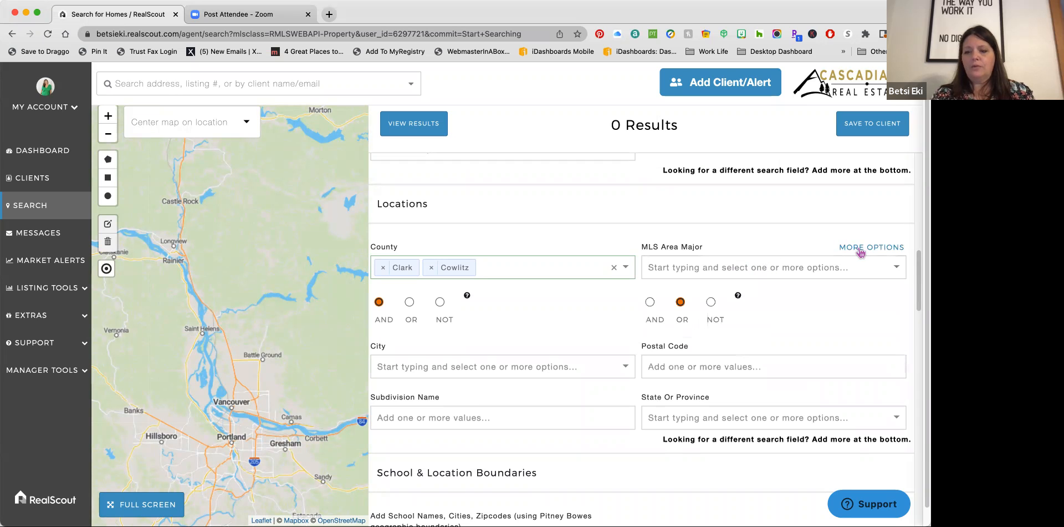
pyautogui.click(894, 264)
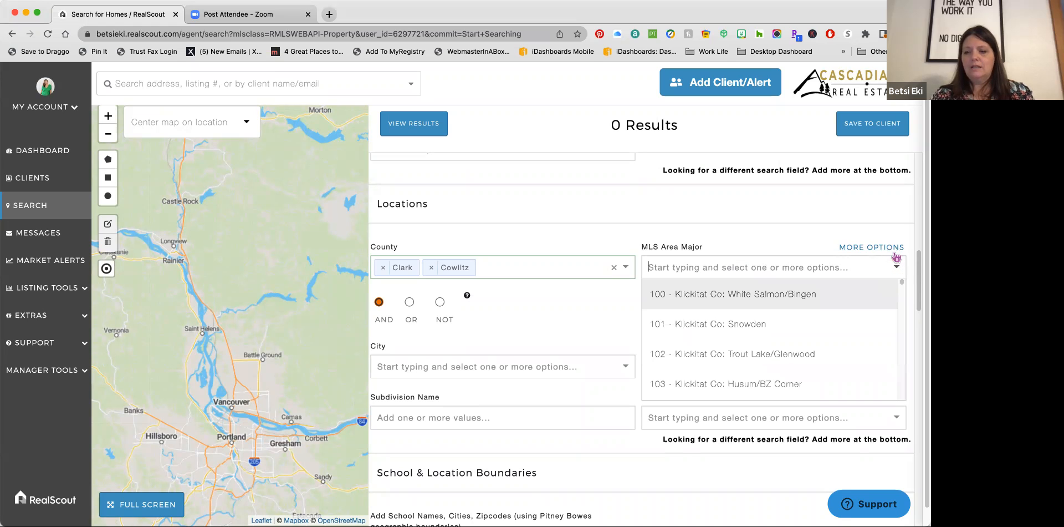
pyautogui.click(897, 267)
pyautogui.click(758, 235)
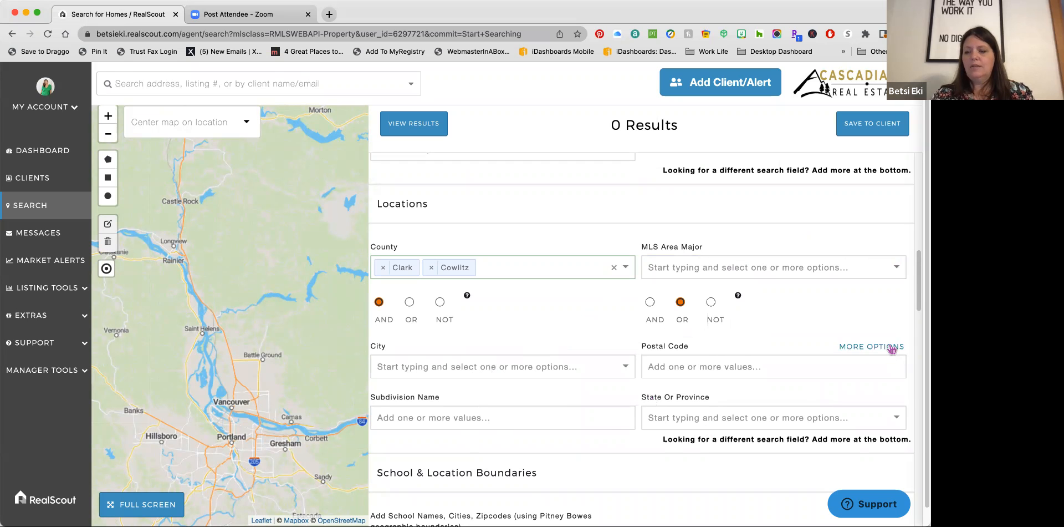
# - Restrict the search to homes with photos in the open houses and photos section
pyautogui.moveTo(919, 290); pyautogui.dragTo(917, 328)
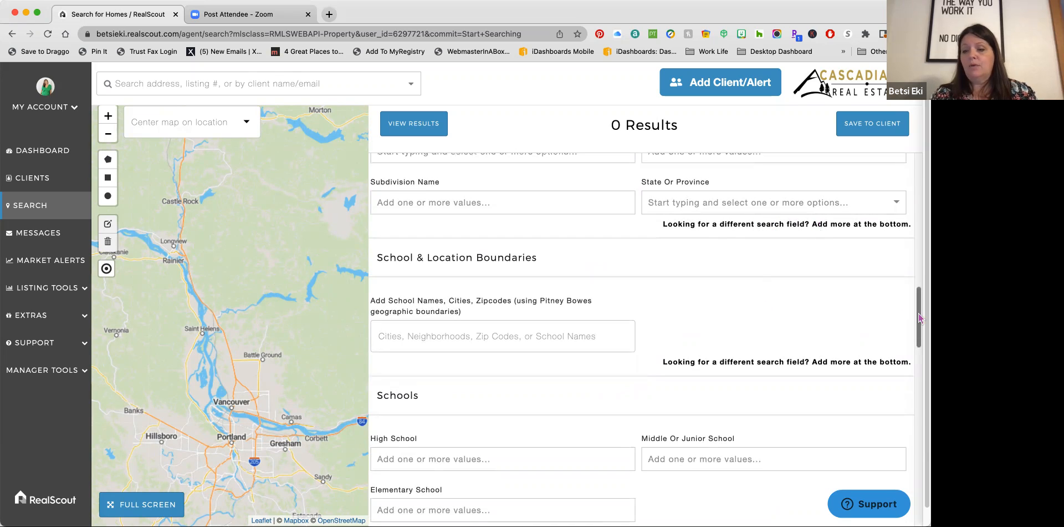
pyautogui.moveTo(919, 318); pyautogui.dragTo(914, 385)
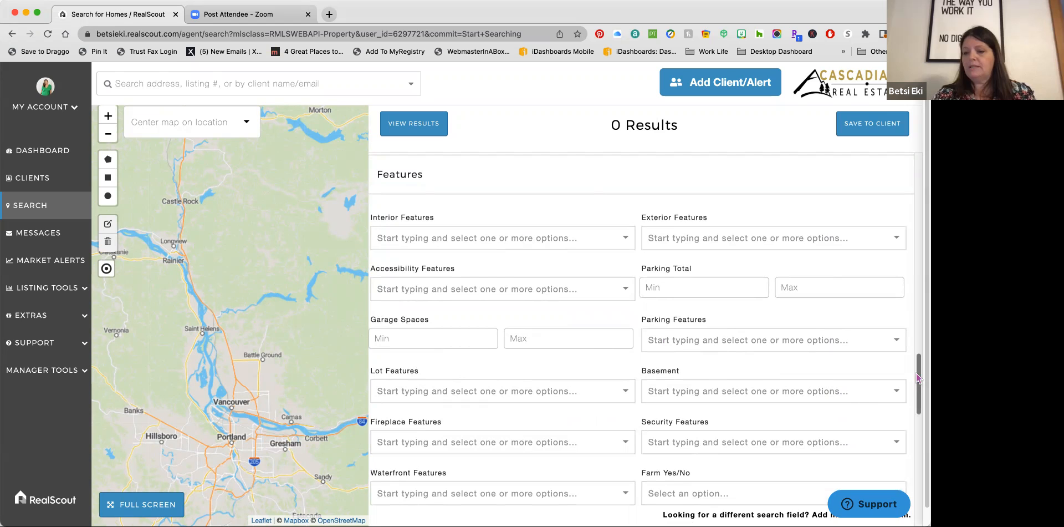
pyautogui.moveTo(918, 378); pyautogui.dragTo(916, 469)
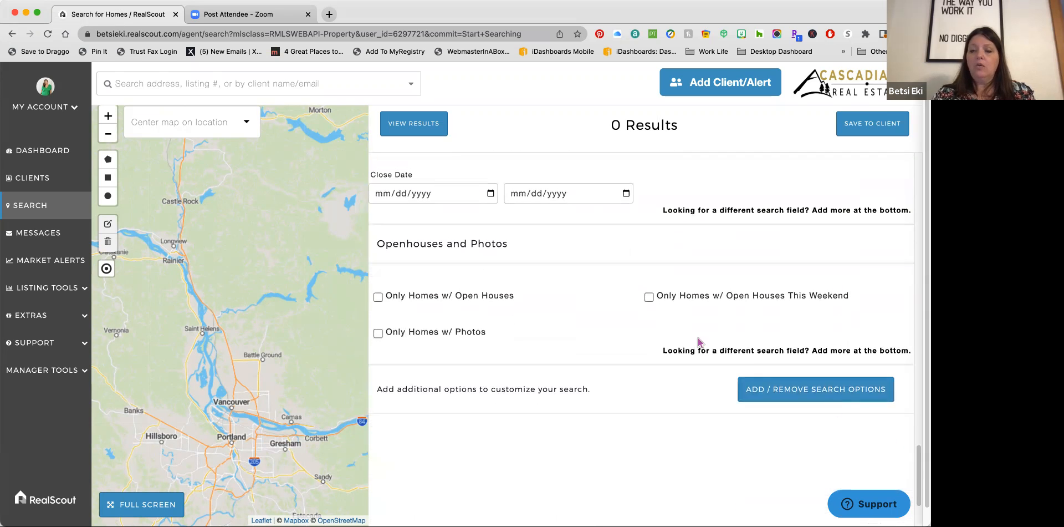
pyautogui.click(448, 335)
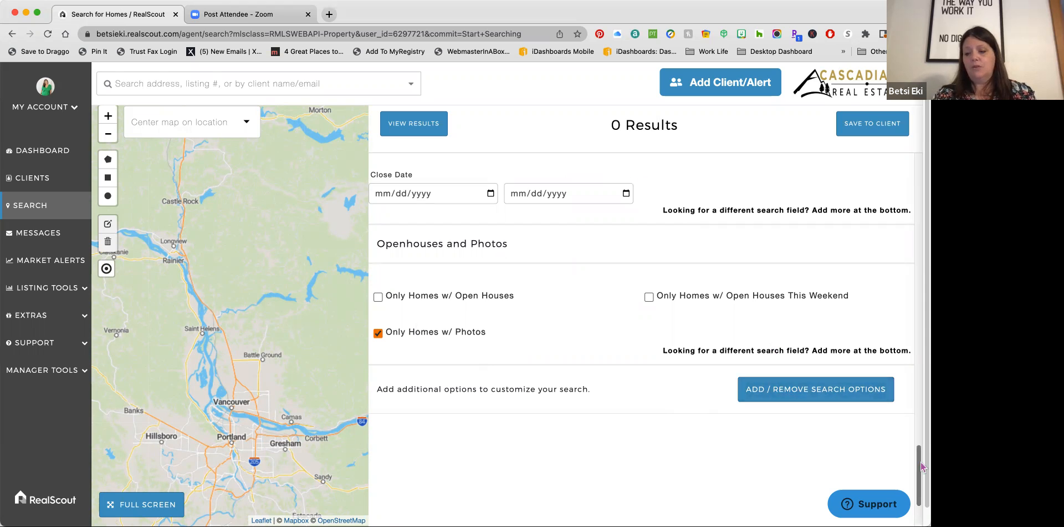
# - Clear the Architectural Style and Property Sub Type criteria from the search
pyautogui.moveTo(921, 462); pyautogui.dragTo(924, 441)
pyautogui.moveTo(921, 407); pyautogui.dragTo(924, 223)
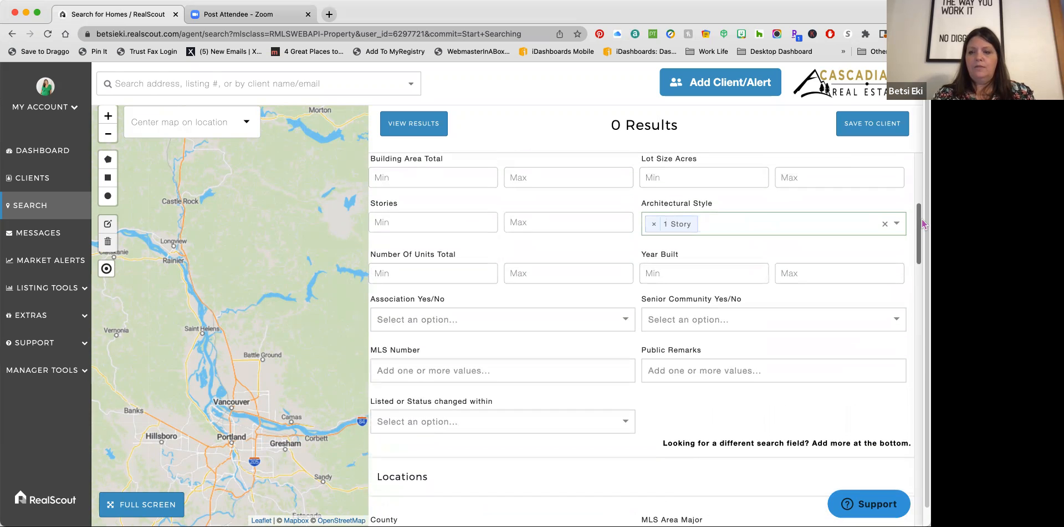
pyautogui.click(884, 225)
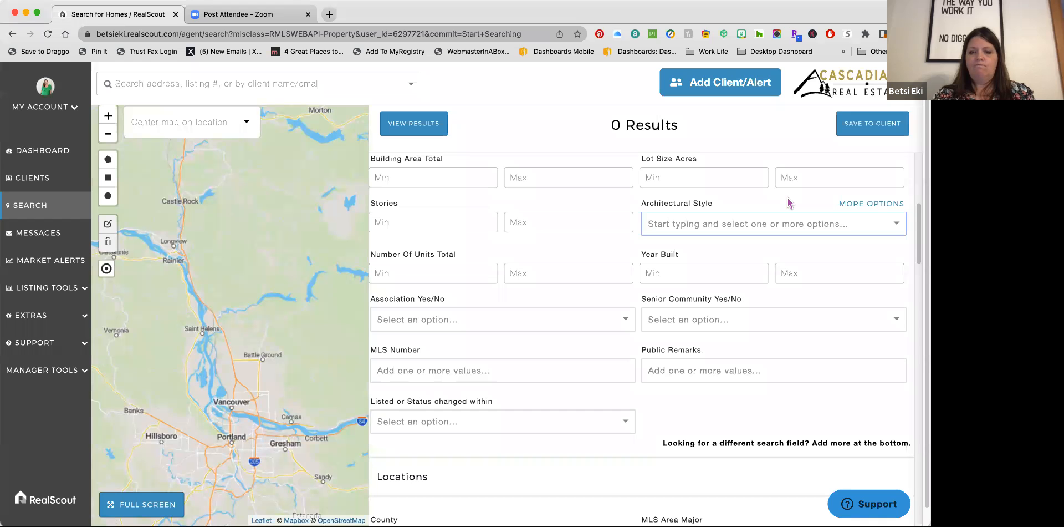
pyautogui.moveTo(917, 232); pyautogui.dragTo(918, 177)
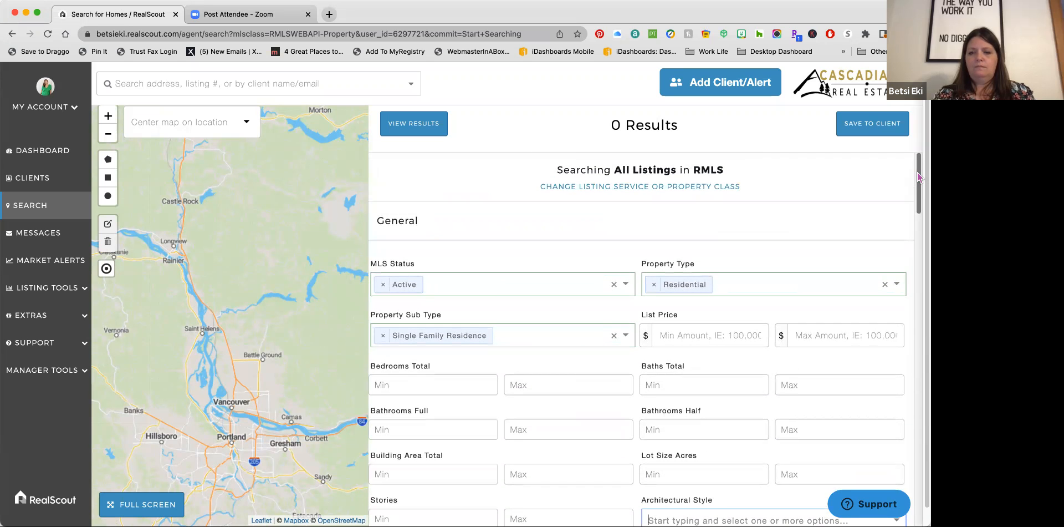
pyautogui.click(614, 336)
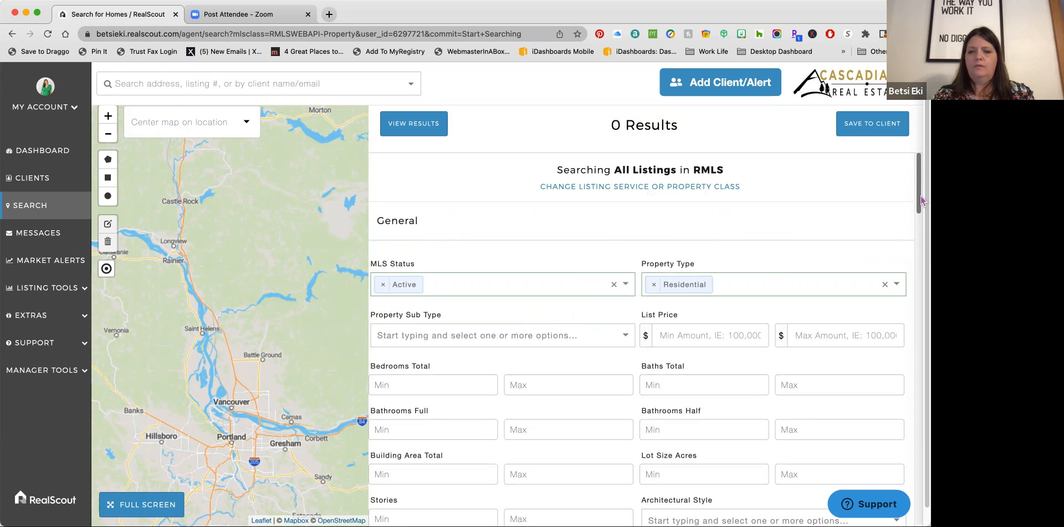
# - Clear the existing County selections and set County to Clark only
pyautogui.moveTo(919, 208); pyautogui.dragTo(913, 275)
pyautogui.scroll(-5, 630, 265)
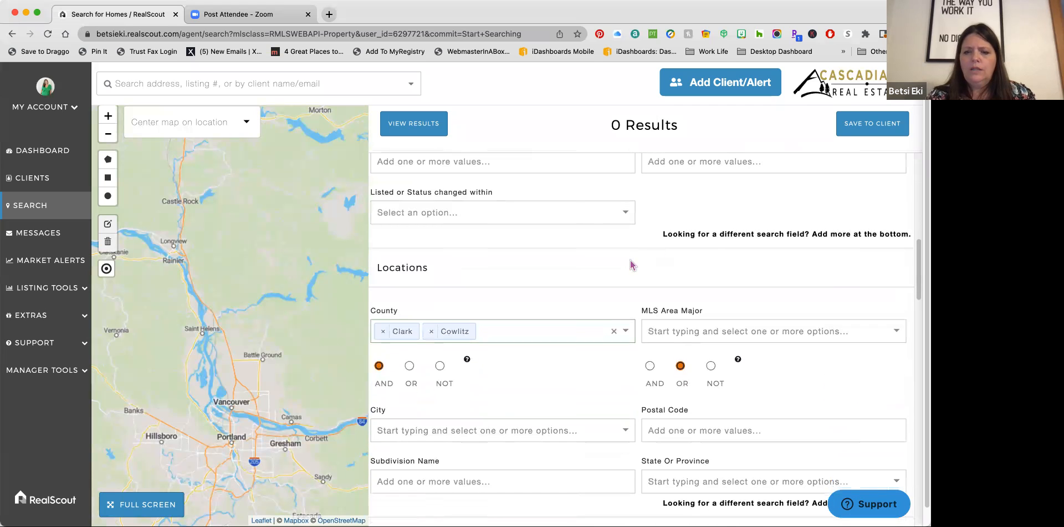
pyautogui.click(613, 331)
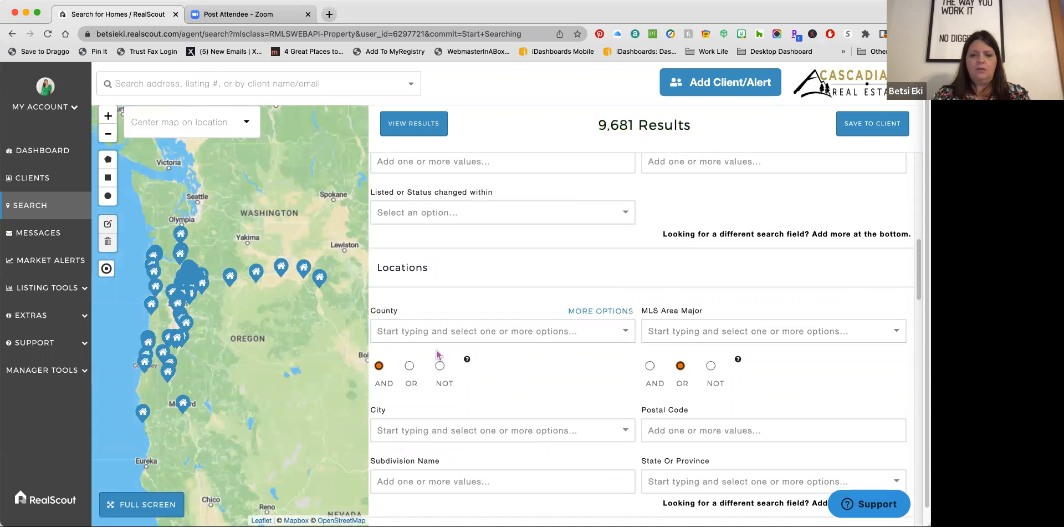
pyautogui.click(429, 333)
pyautogui.write('Clark')
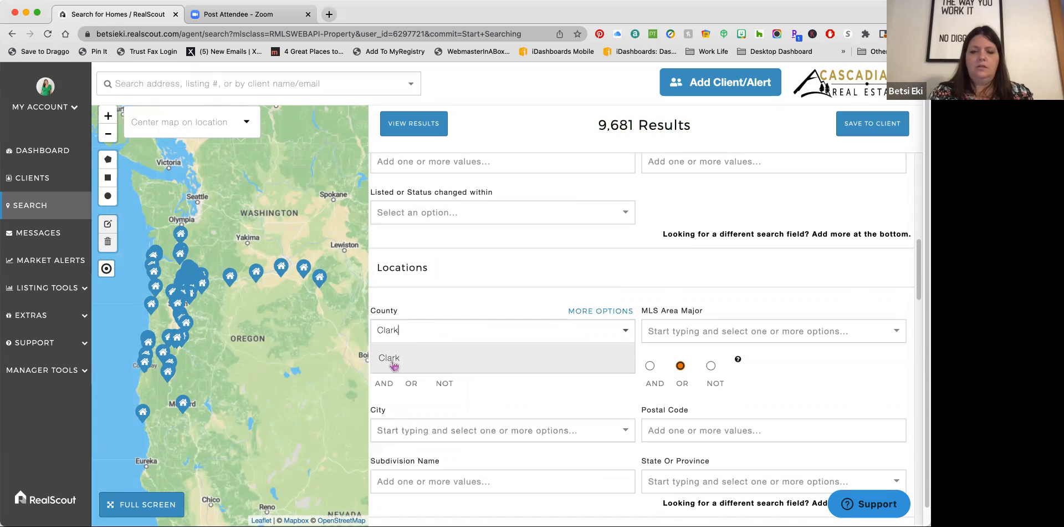
pyautogui.click(391, 358)
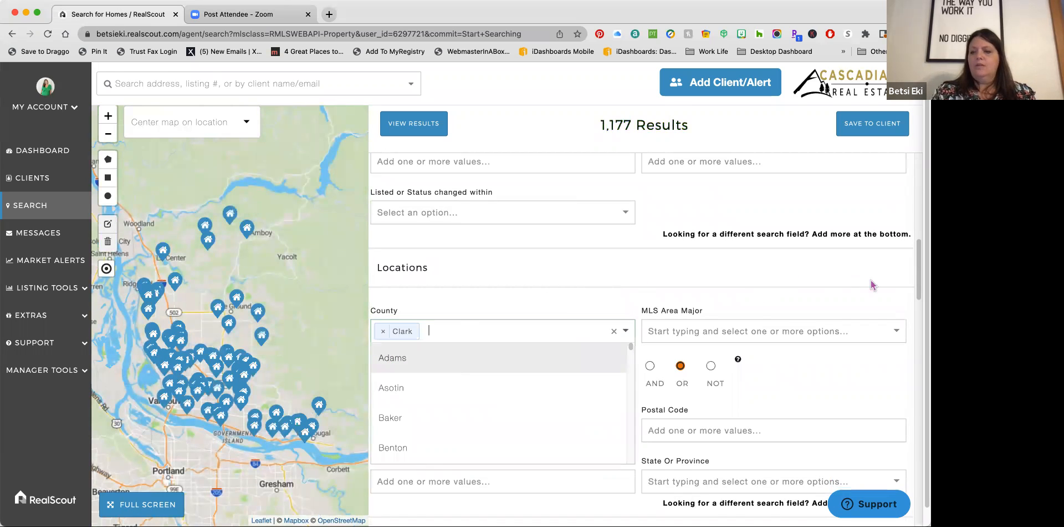
# - Set the List Price range to a minimum of 350,000 and a maximum of 750,000
pyautogui.moveTo(920, 269); pyautogui.dragTo(911, 194)
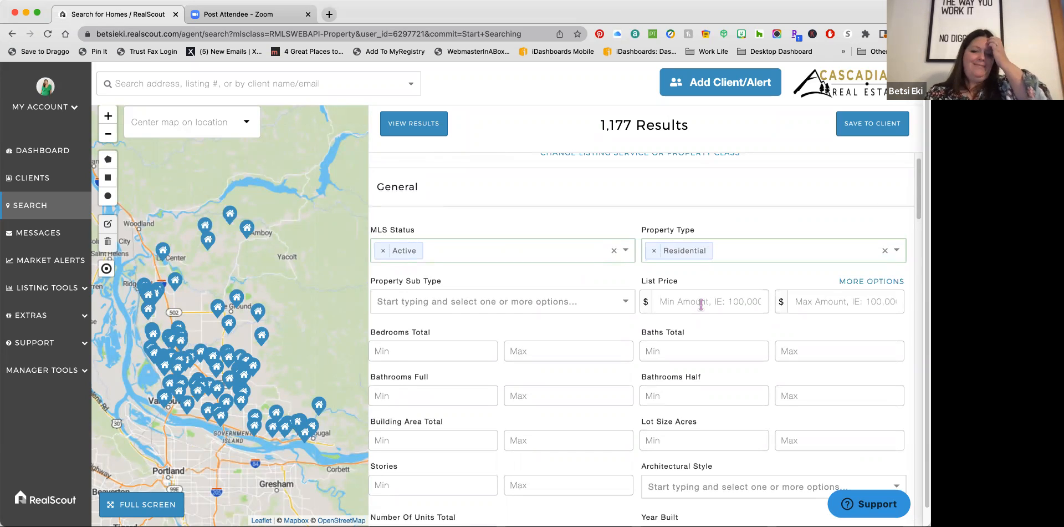
pyautogui.click(701, 304)
pyautogui.write('350')
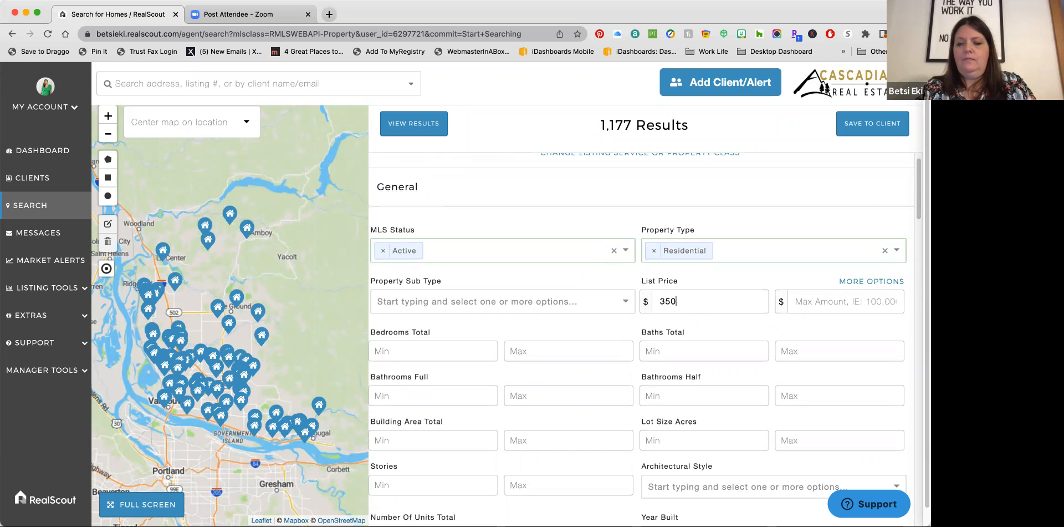
pyautogui.write(',000')
pyautogui.press('Tab')
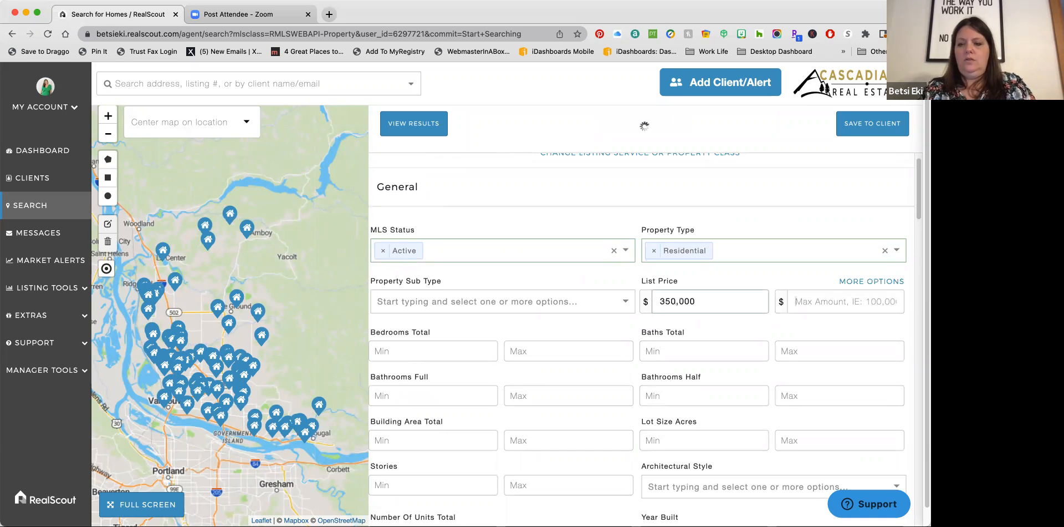
pyautogui.write('750')
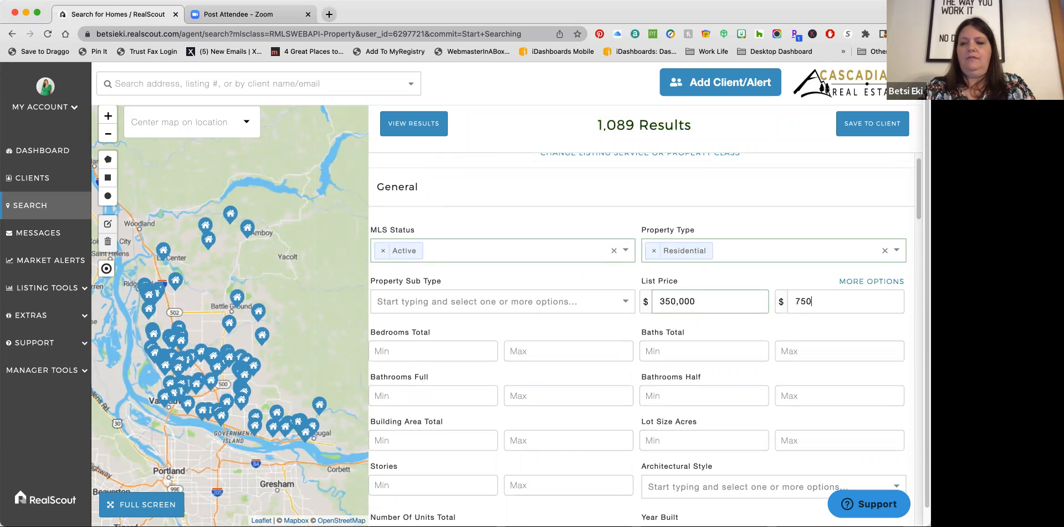
pyautogui.write(',000')
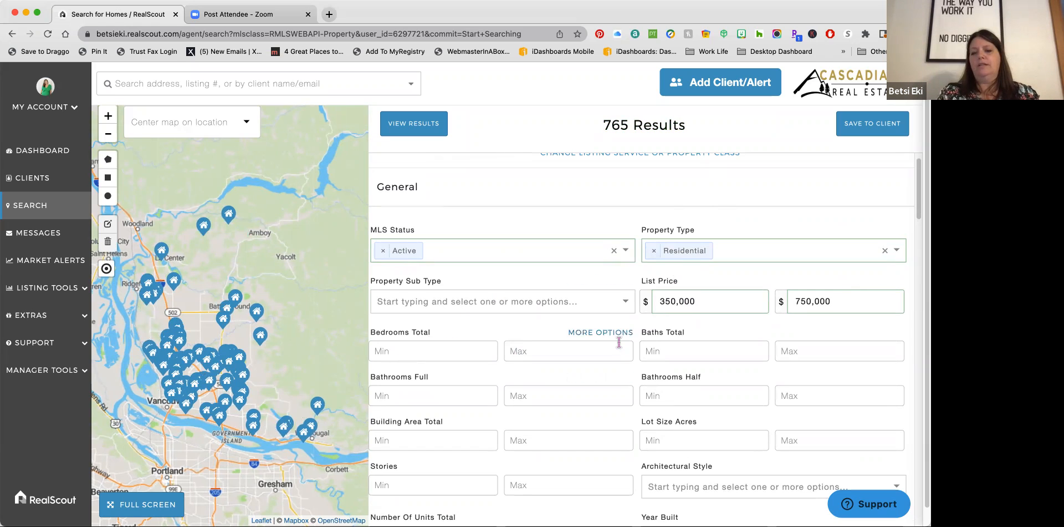
# - Raise the minimum List Price to 450,000
pyautogui.click(664, 301)
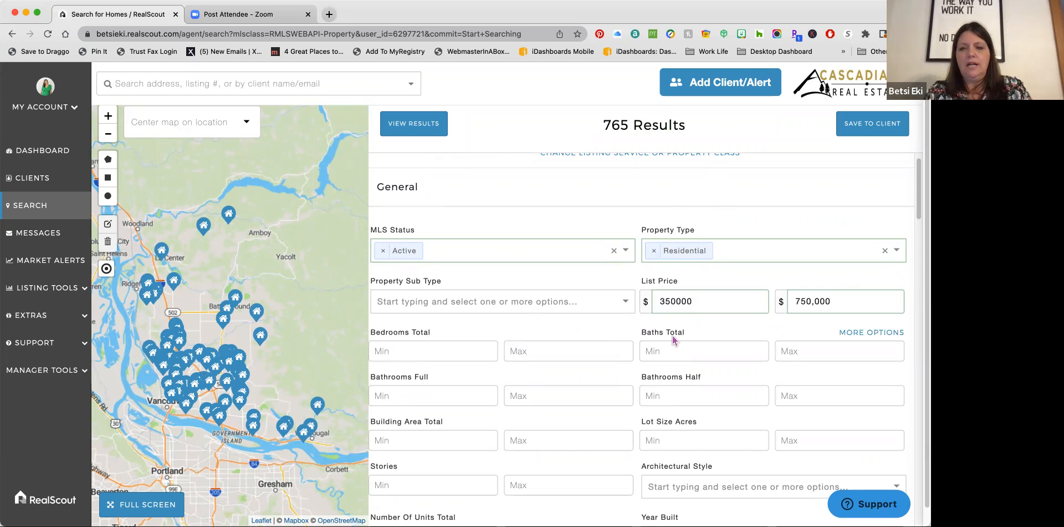
pyautogui.press('BackSpace')
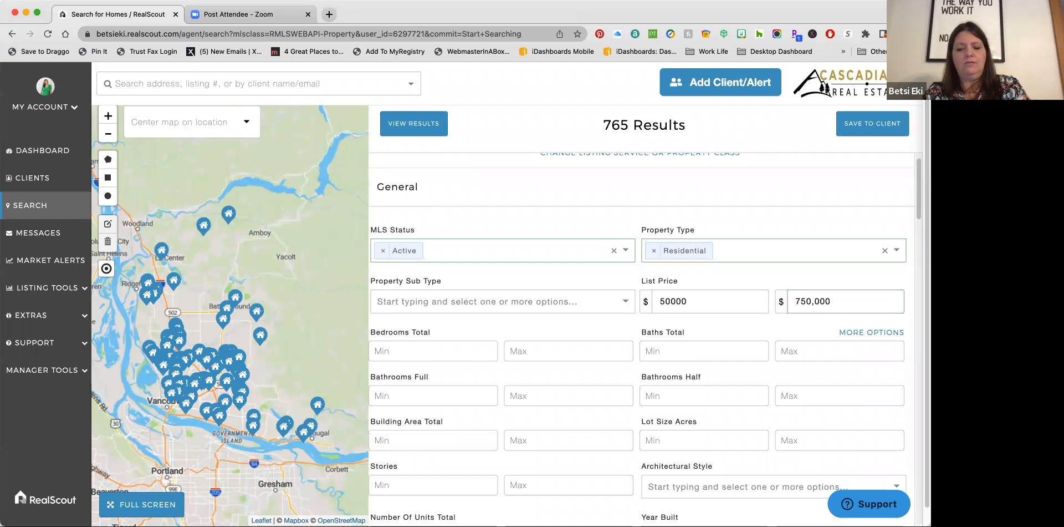
pyautogui.write('4')
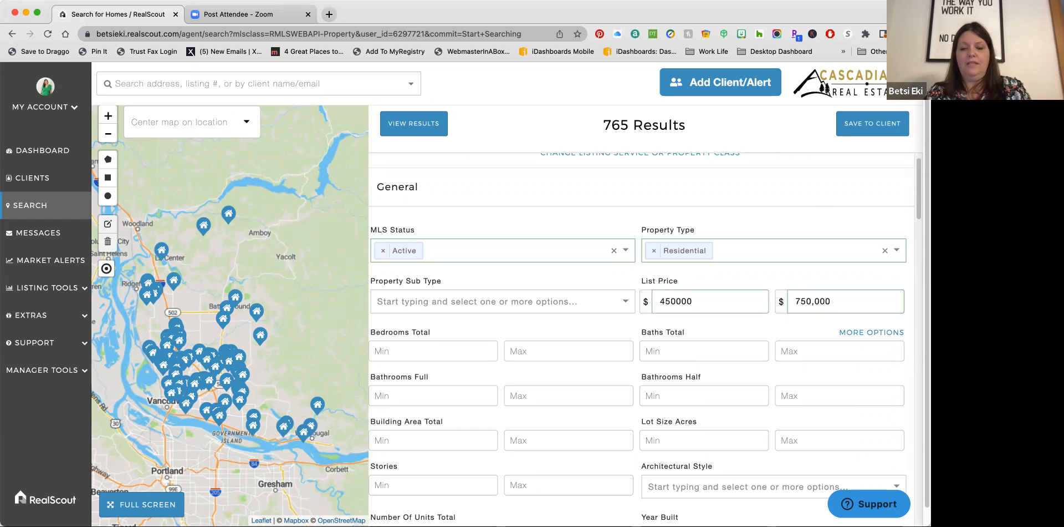
pyautogui.press('Tab')
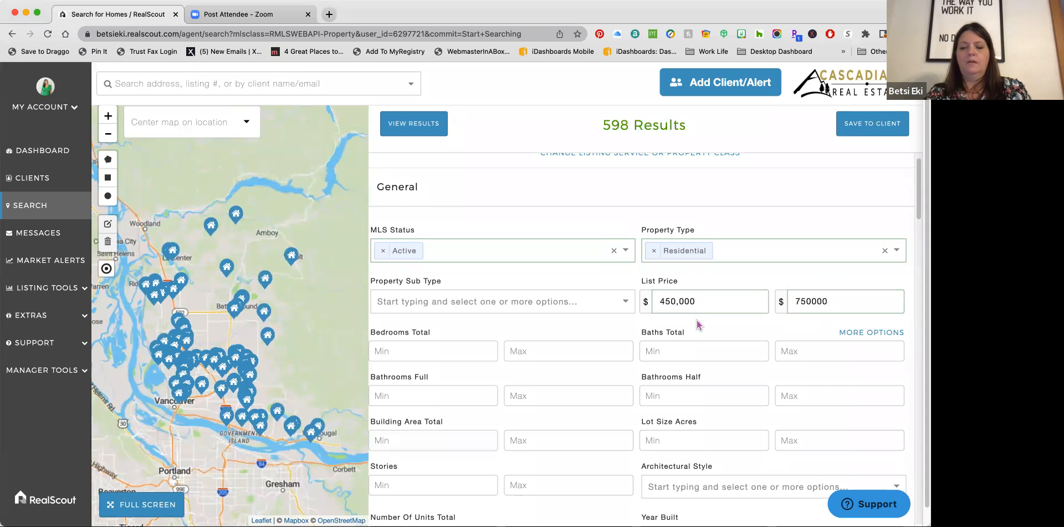
# - Set the minimum List Price to 550,000
pyautogui.click(664, 301)
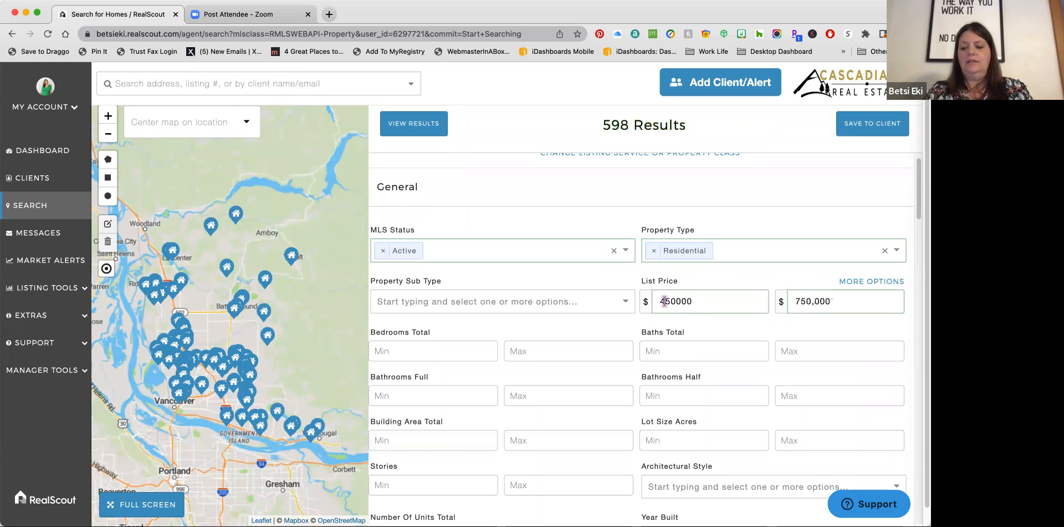
pyautogui.press('BackSpace')
pyautogui.write('5')
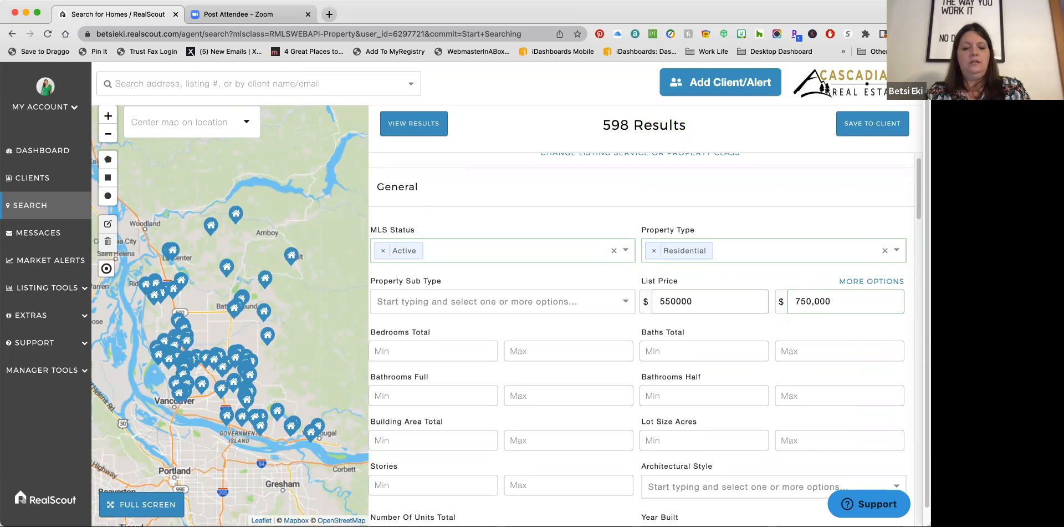
pyautogui.press('Tab')
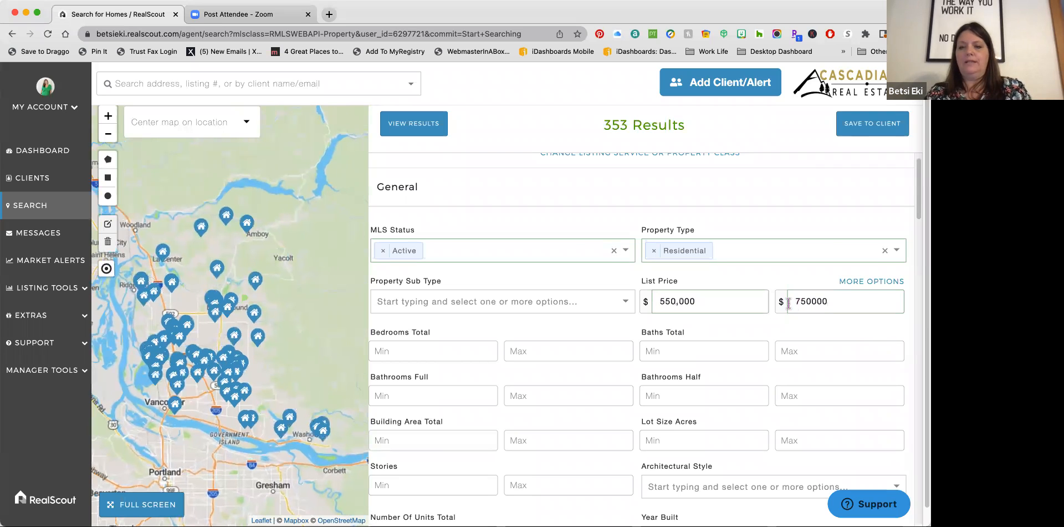
# - Set Bedrooms Total to a range of 3 to 5 and Baths Total to a range of 2 to 3
pyautogui.click(390, 351)
pyautogui.write('3')
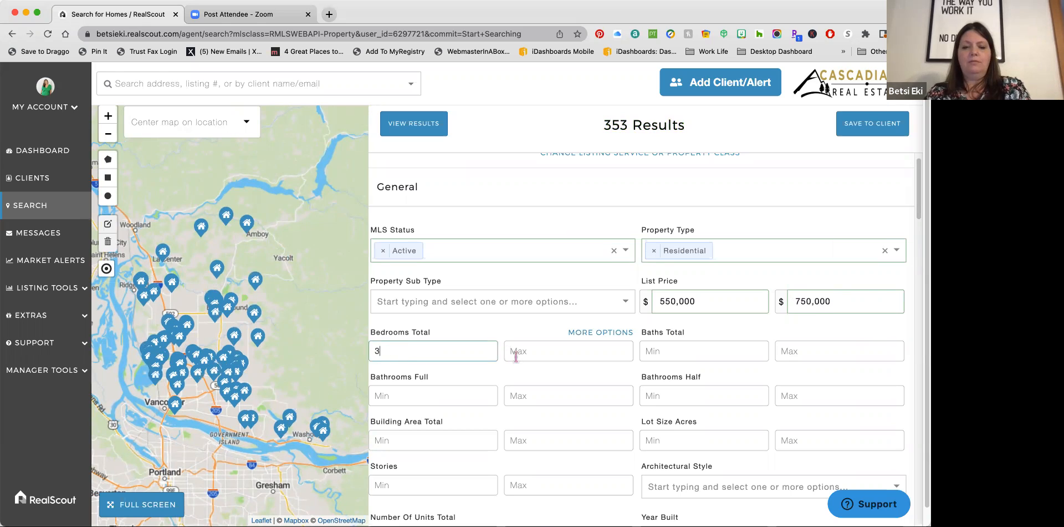
pyautogui.click(524, 351)
pyautogui.write('5')
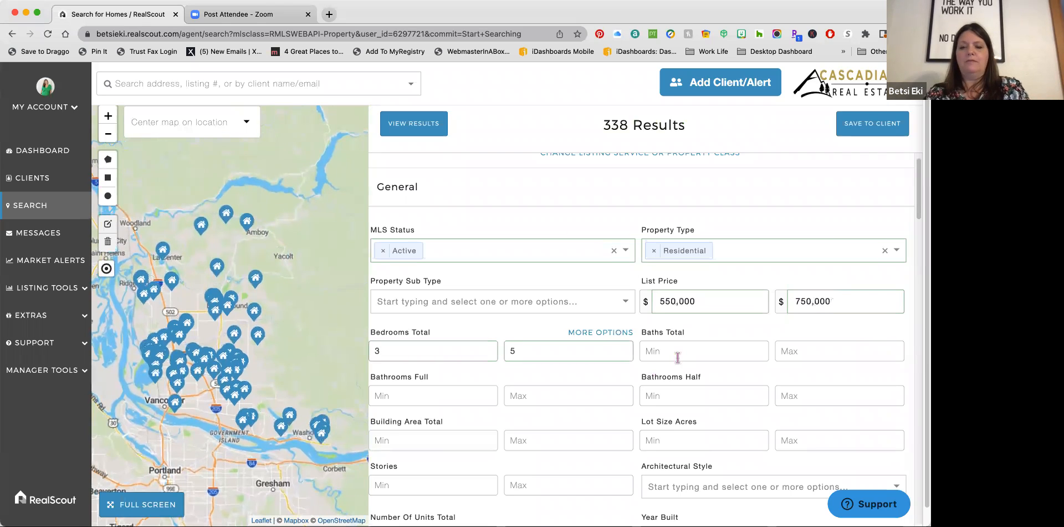
pyautogui.click(679, 351)
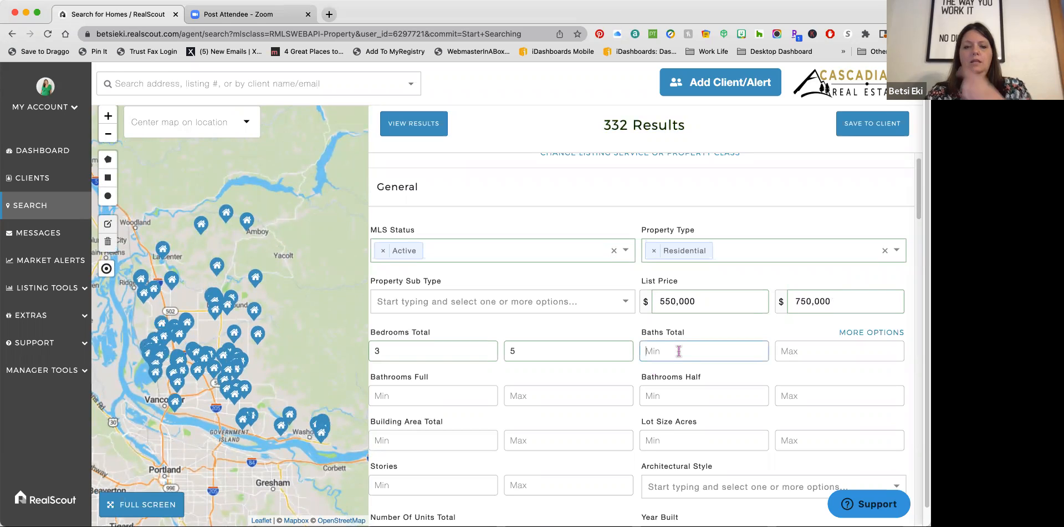
pyautogui.write('2')
pyautogui.press('Tab')
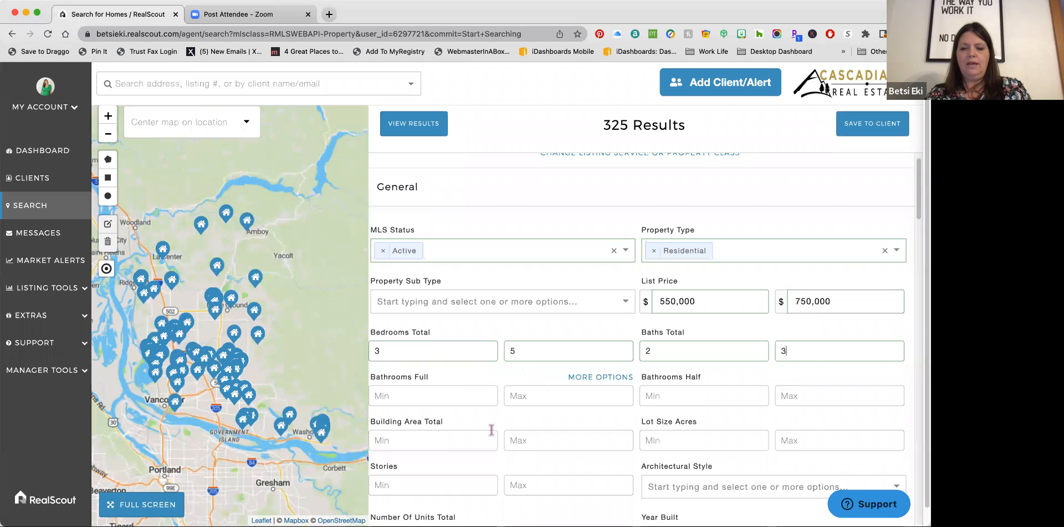
# - Set Building Area Total to a range of 2000 to 3500 and both the minimum and maximum Stories to 1
pyautogui.click(413, 438)
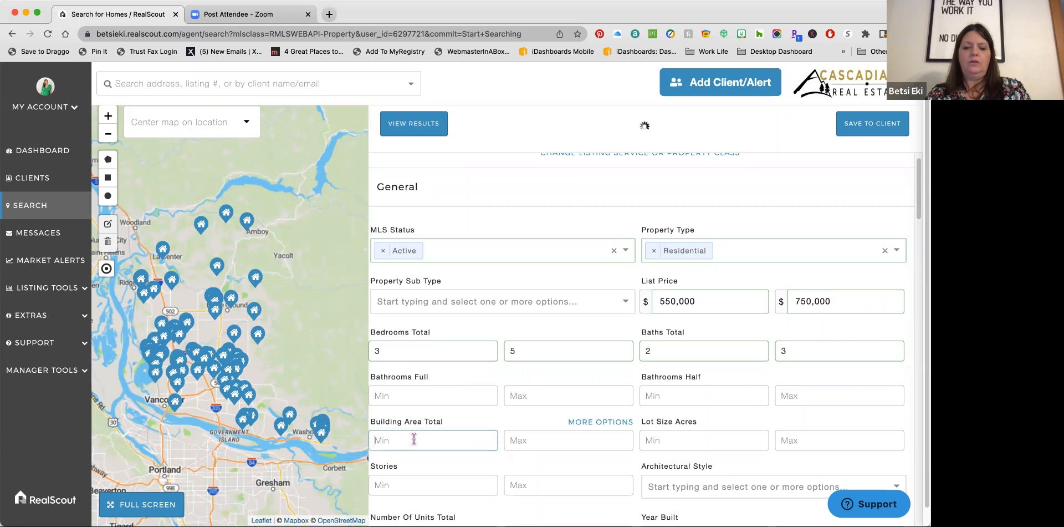
pyautogui.write('2000')
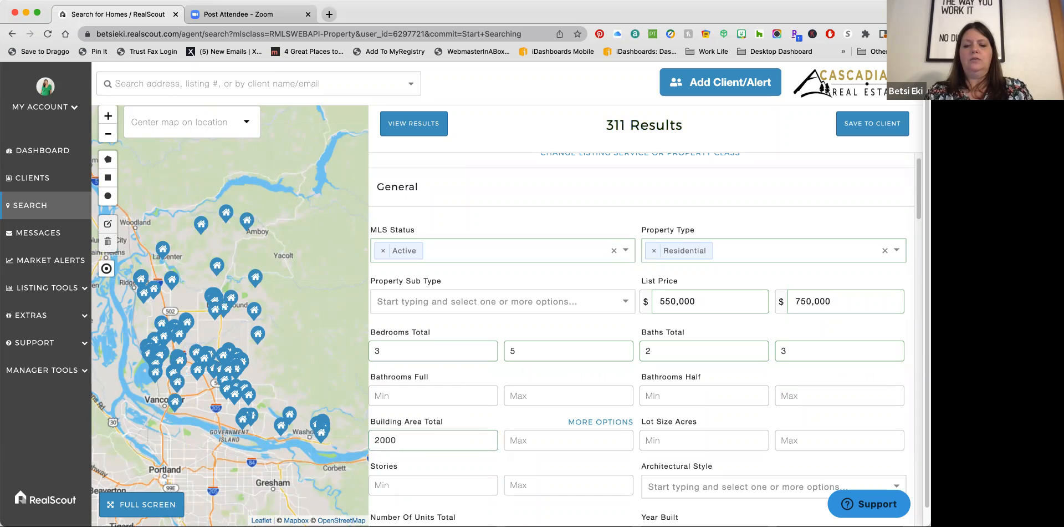
pyautogui.press('Tab')
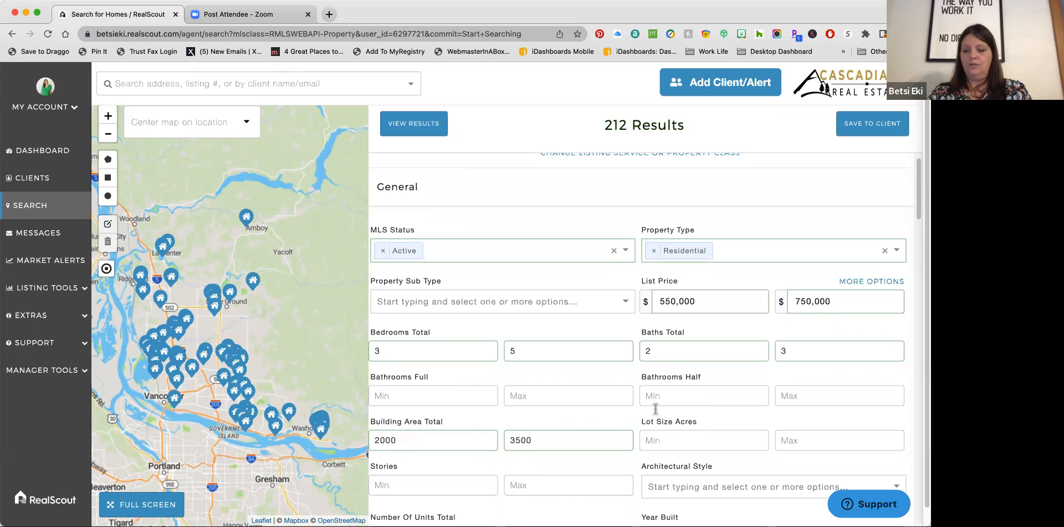
pyautogui.click(410, 486)
pyautogui.write('1')
pyautogui.press('Tab')
pyautogui.write('1')
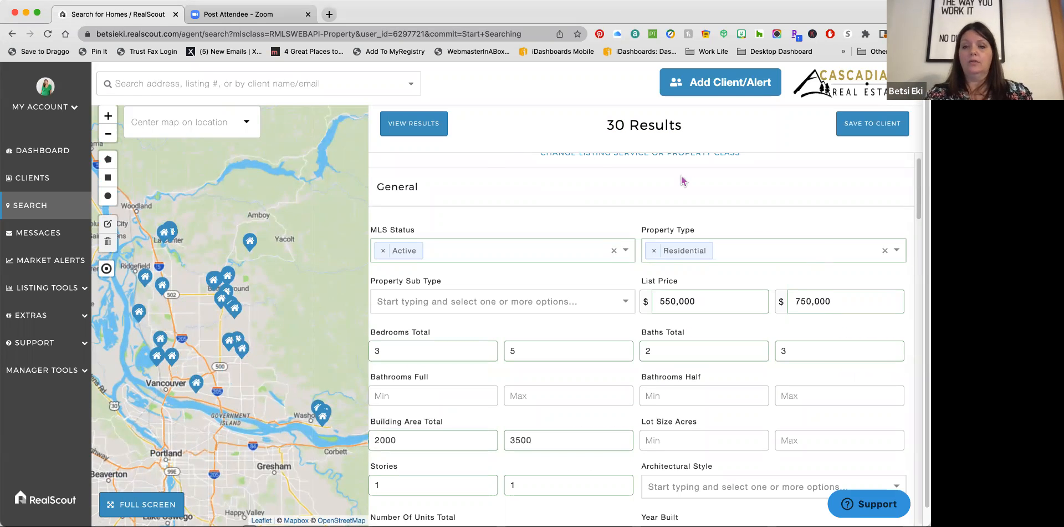
# - Show the matching listings and look through the results list, ending back at its start
pyautogui.click(400, 130)
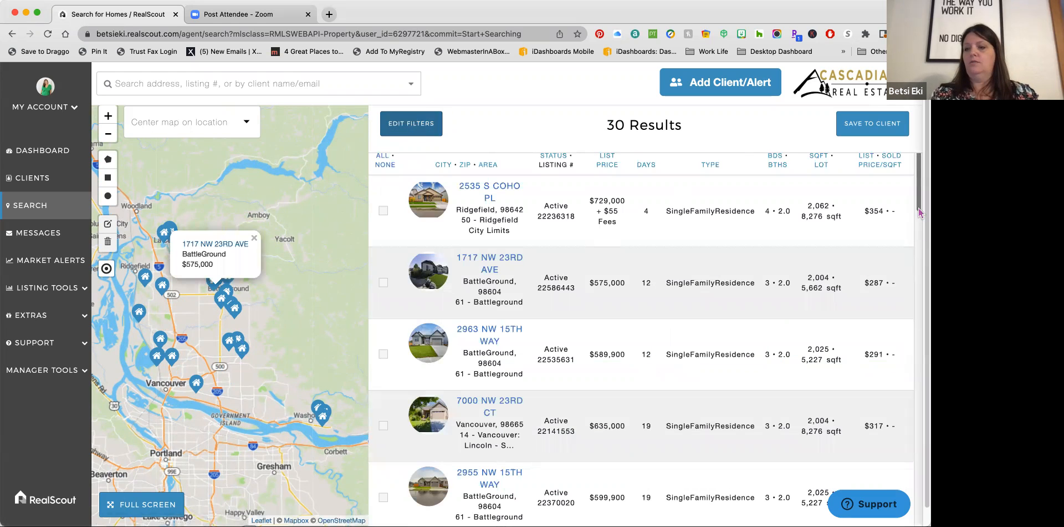
pyautogui.moveTo(919, 204); pyautogui.dragTo(922, 339)
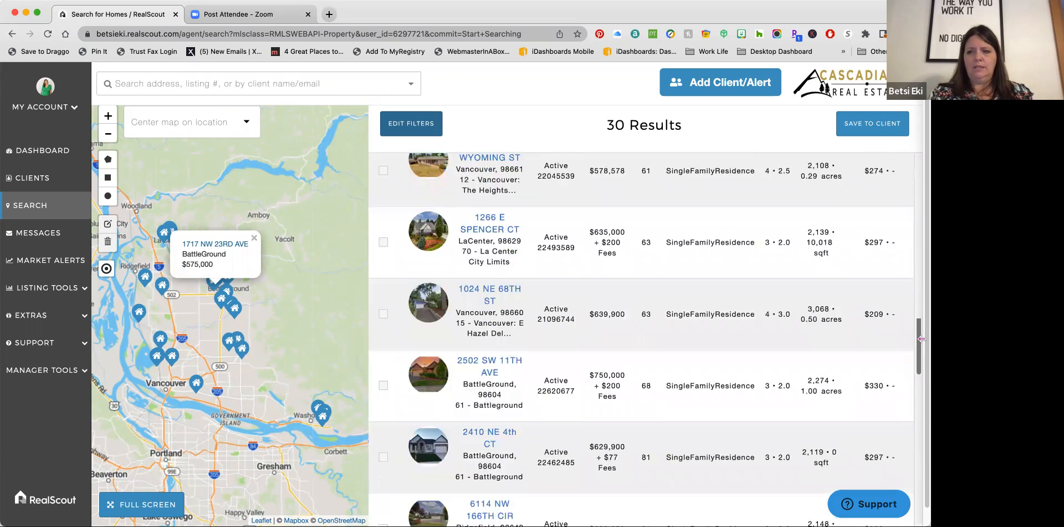
pyautogui.moveTo(922, 251); pyautogui.dragTo(922, 197)
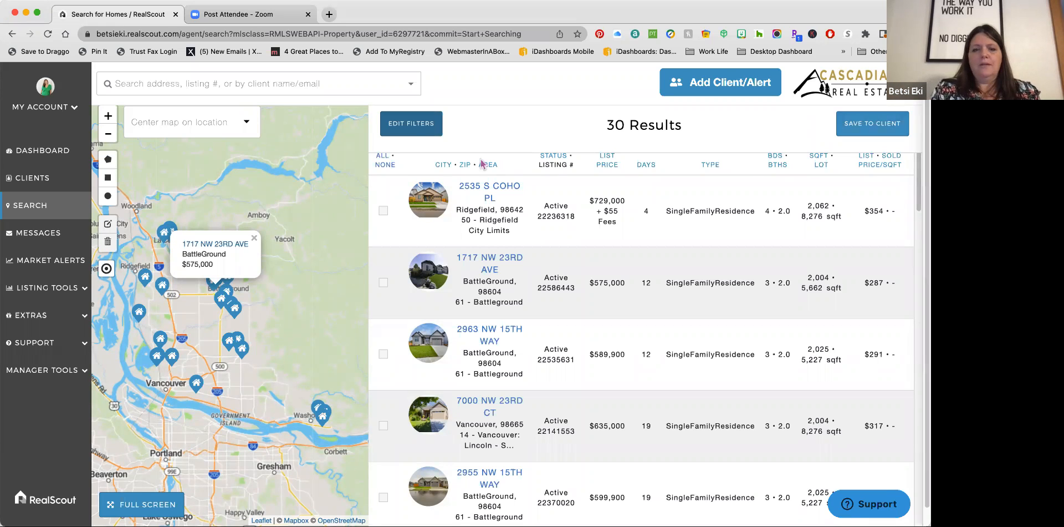
# - Reopen the search filters and exclude the city of Battle Ground by adding it under Locations with the NOT condition
pyautogui.click(404, 128)
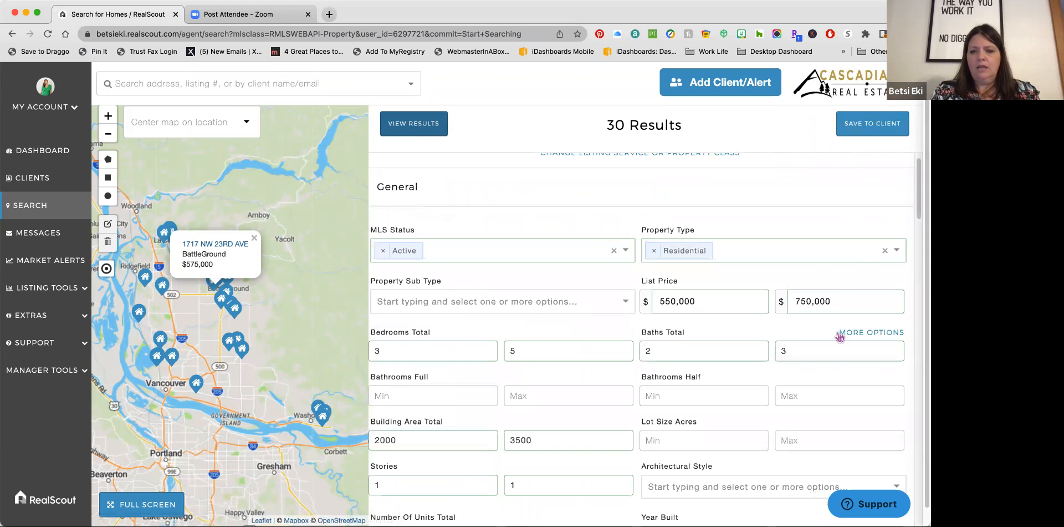
pyautogui.moveTo(920, 215); pyautogui.dragTo(920, 310)
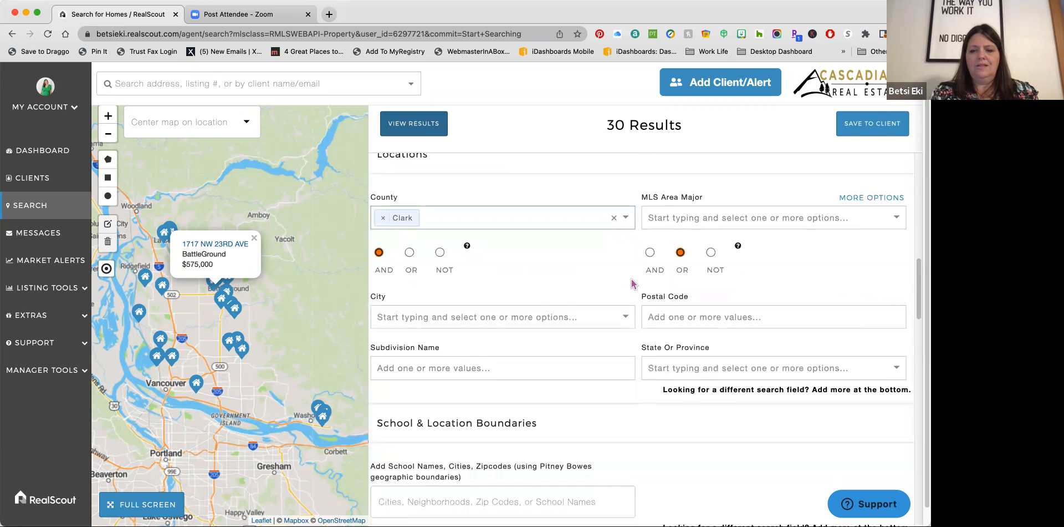
pyautogui.click(447, 317)
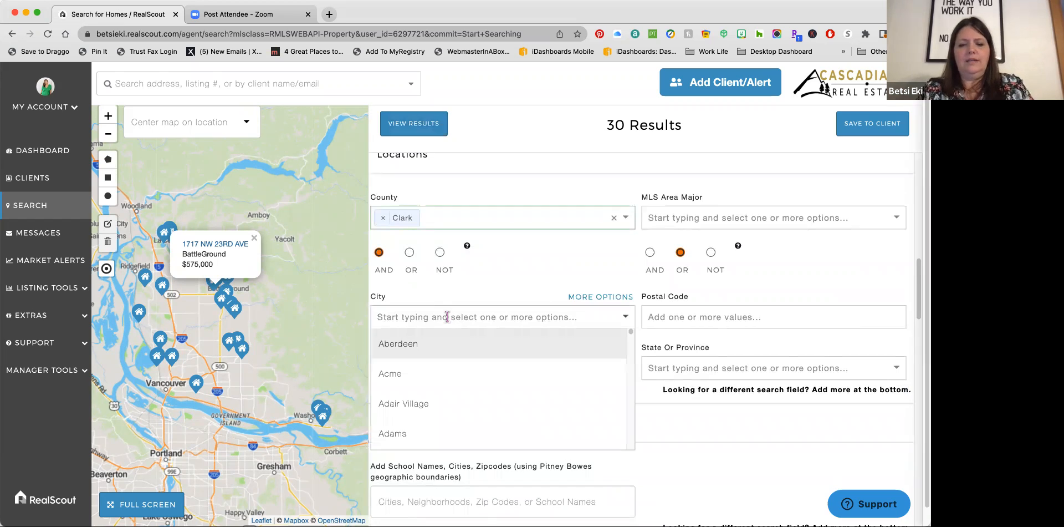
pyautogui.write('Battle')
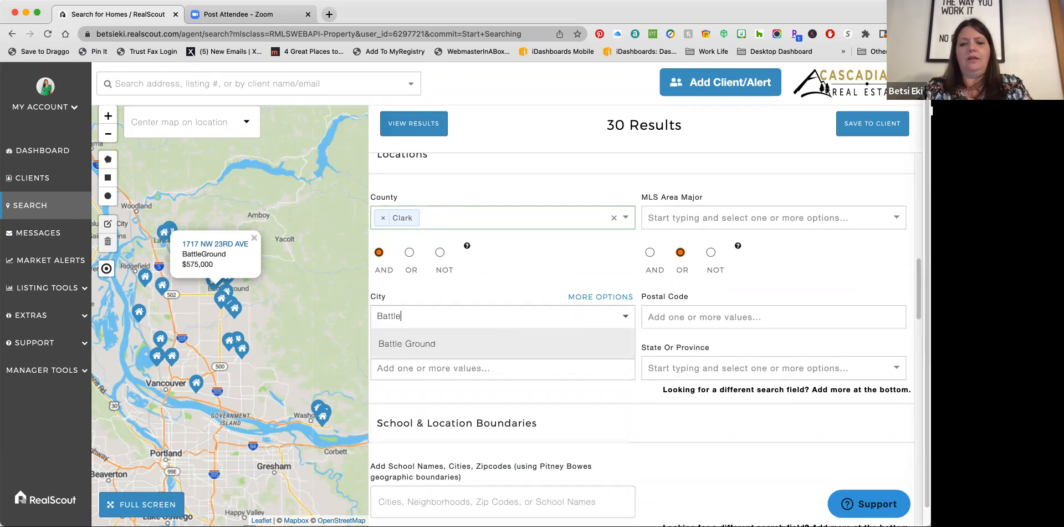
pyautogui.click(435, 339)
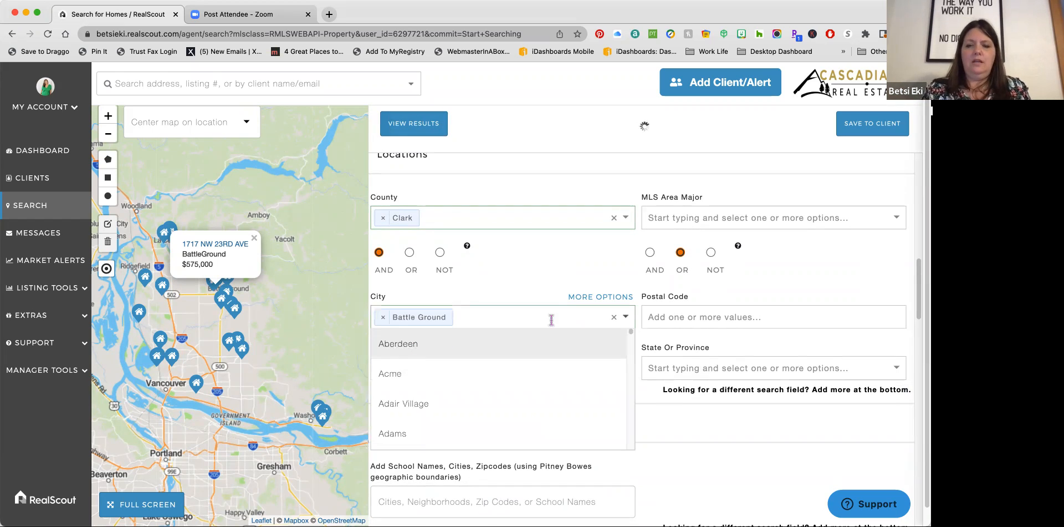
pyautogui.click(590, 299)
pyautogui.click(440, 353)
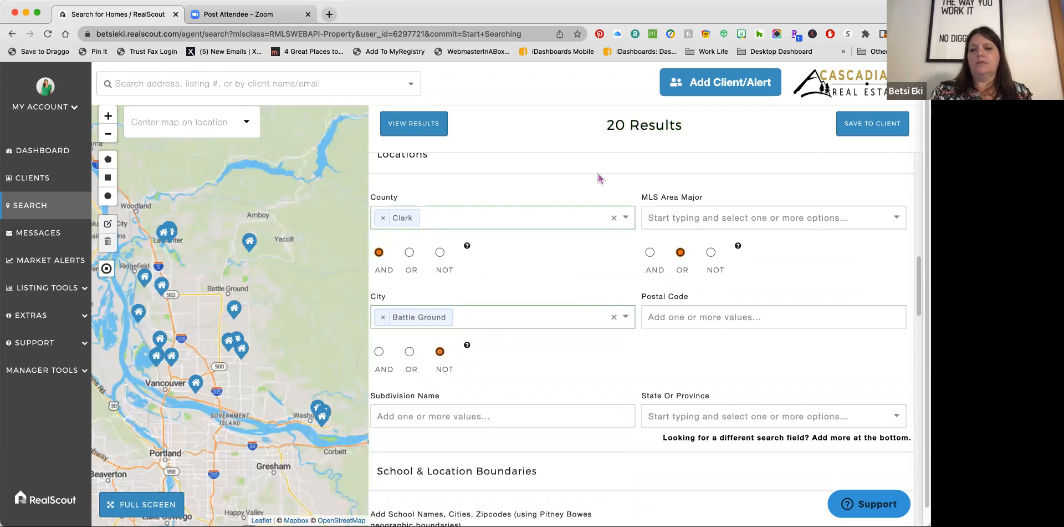
# - Start saving the search to the client and name it "Clark County 1 Story SFR not BG"
pyautogui.click(869, 130)
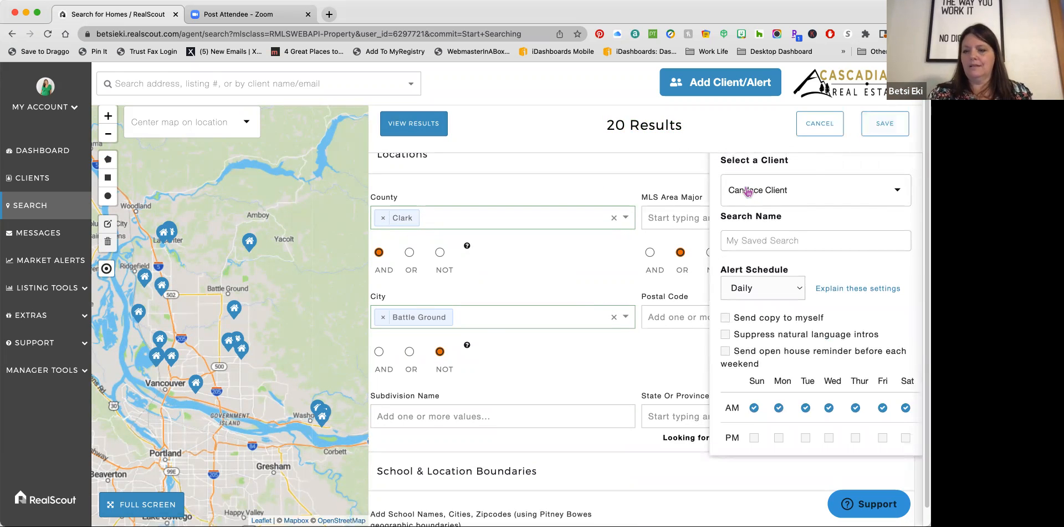
pyautogui.click(732, 240)
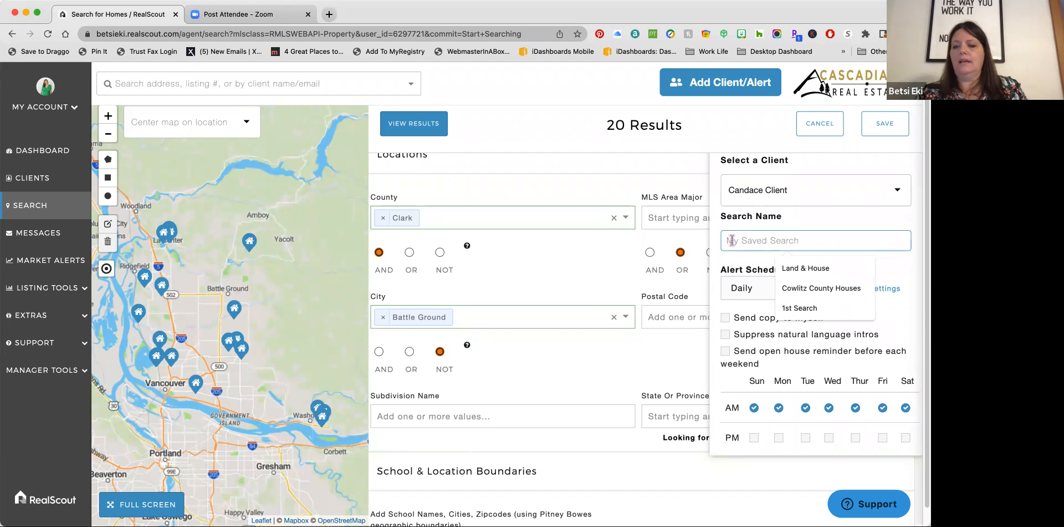
pyautogui.write('Cla')
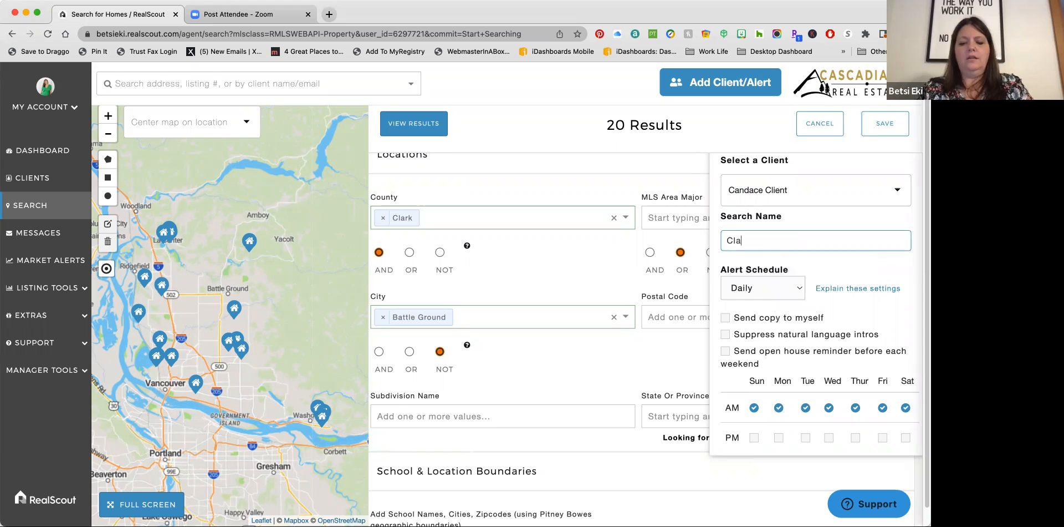
pyautogui.write('rk County')
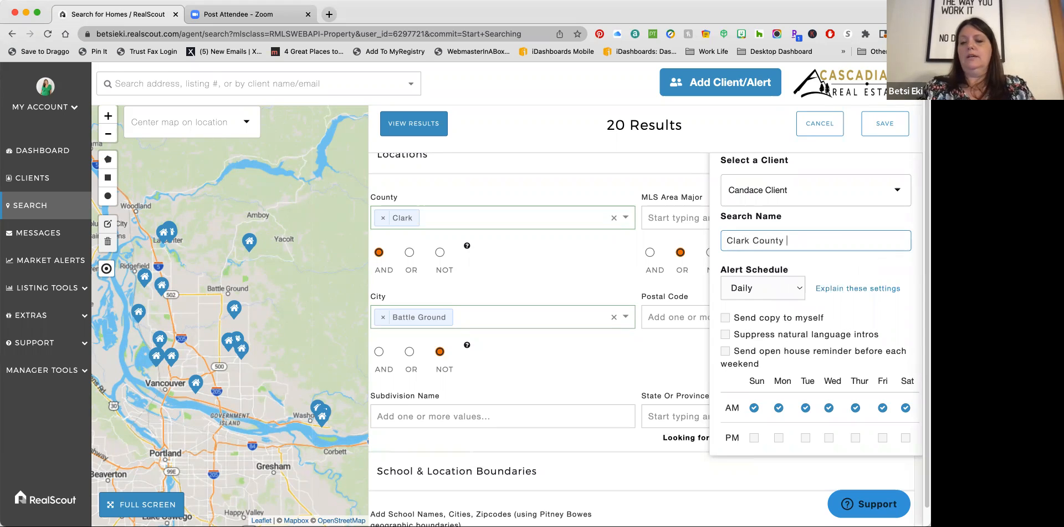
pyautogui.write(' 1 Sto')
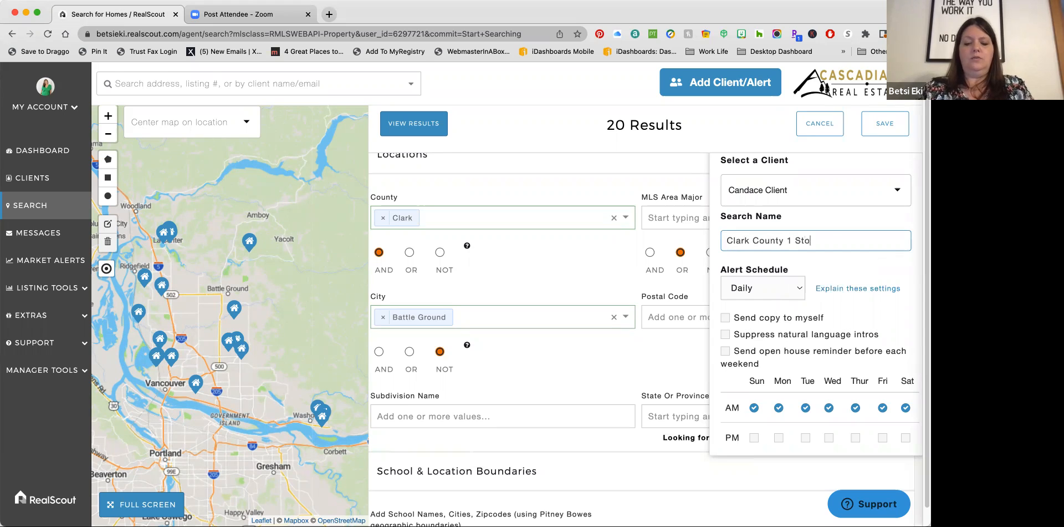
pyautogui.write('ry Res')
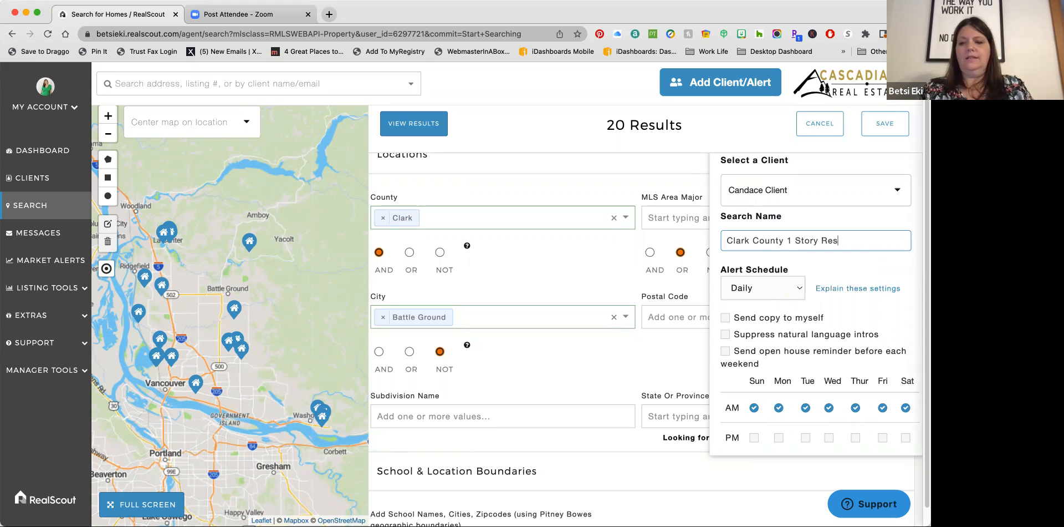
pyautogui.press('BackSpace')
pyautogui.press('BackSpace')
pyautogui.press('BackSpace')
pyautogui.write('S')
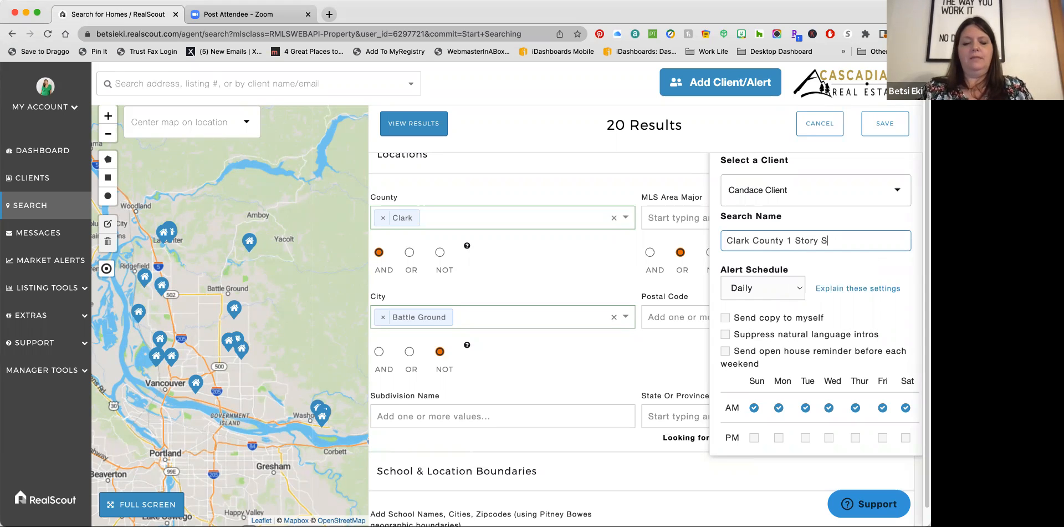
pyautogui.write('FR')
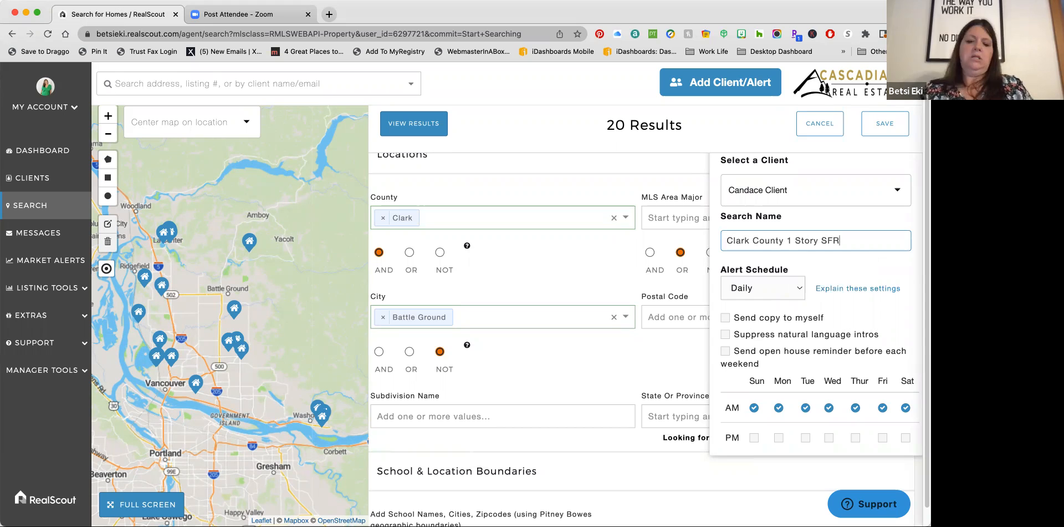
pyautogui.write(' not BG')
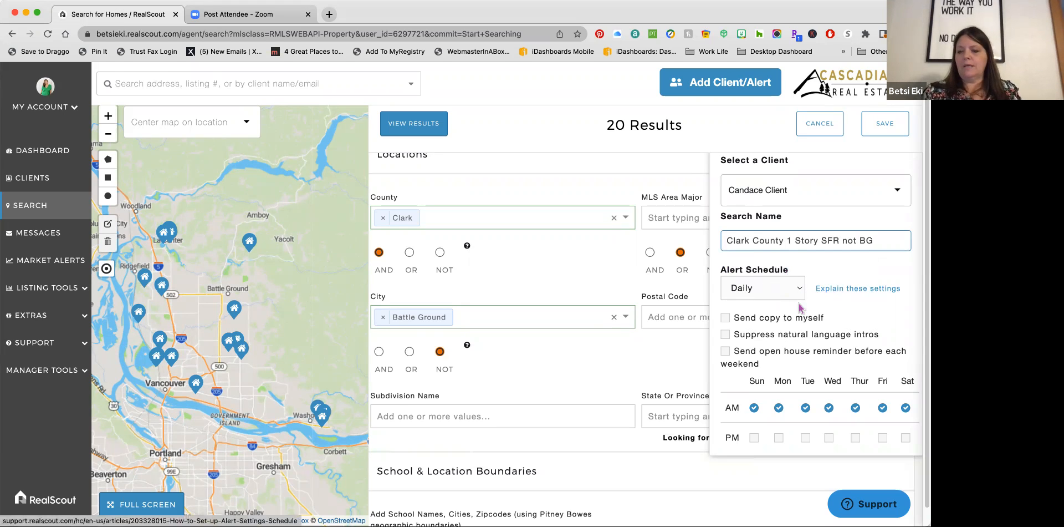
# - Enable sending a copy to myself and the open house reminder before each weekend, and save the alert
pyautogui.click(725, 319)
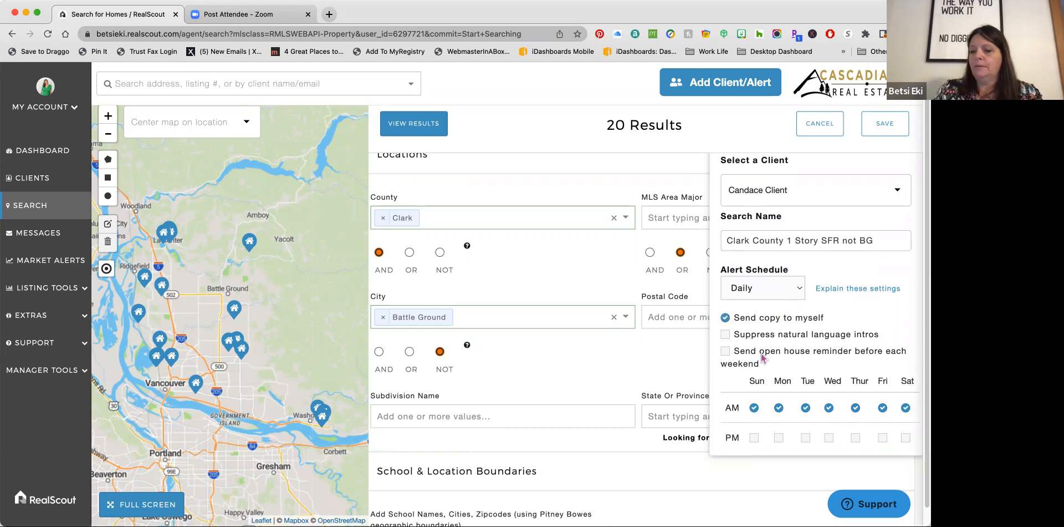
pyautogui.click(726, 351)
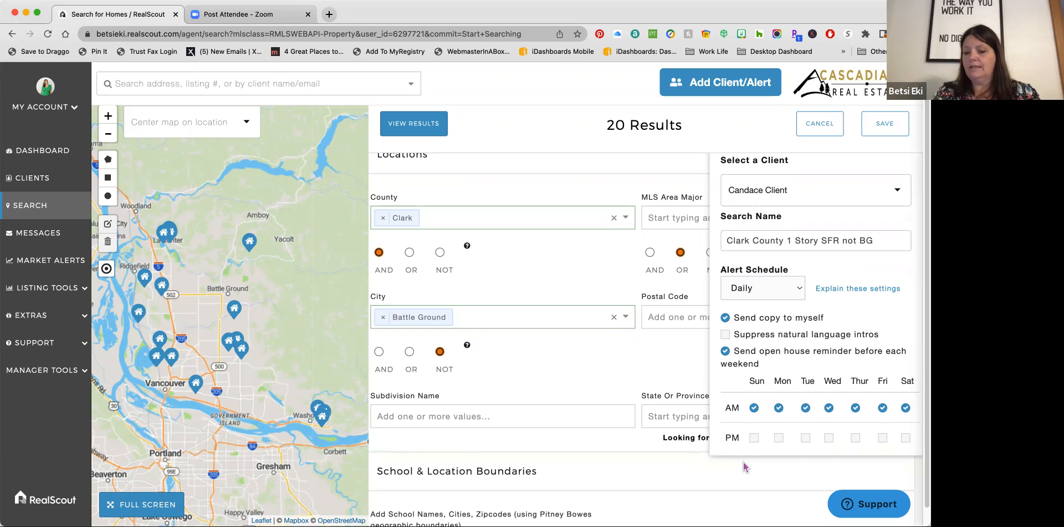
pyautogui.moveTo(924, 294); pyautogui.dragTo(920, 232)
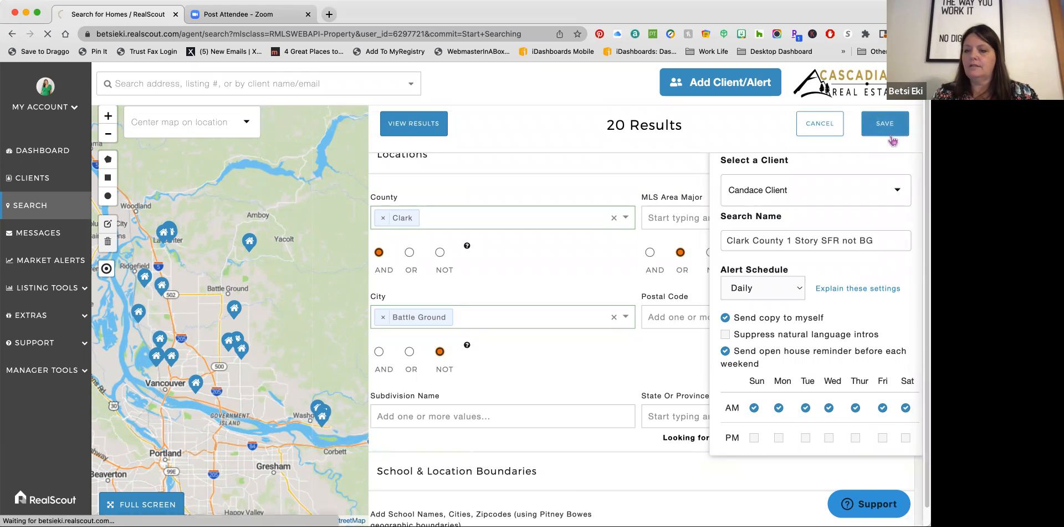
pyautogui.click(893, 140)
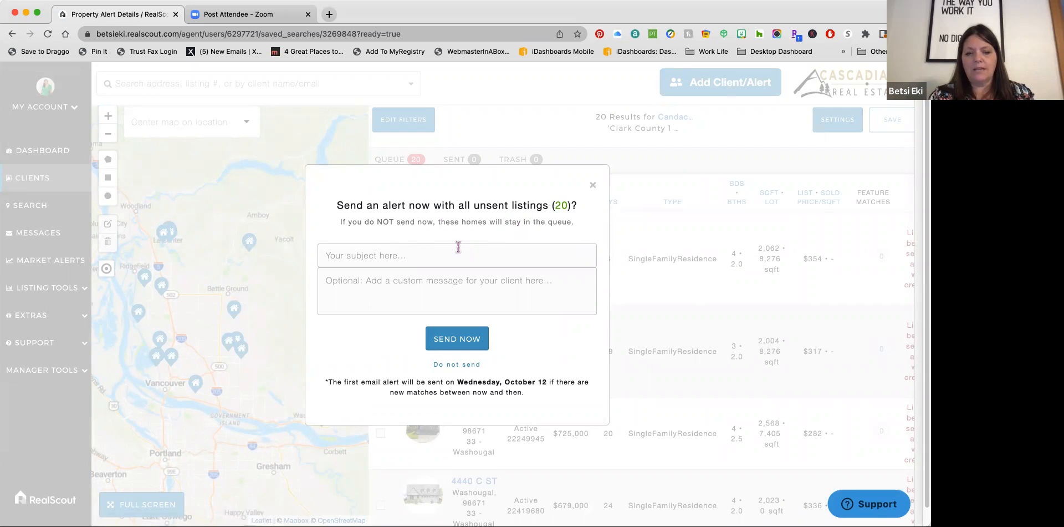
# - Enter the alert's subject as "Here's newest set of listings that fit the search parameters you gave me"
pyautogui.click(365, 258)
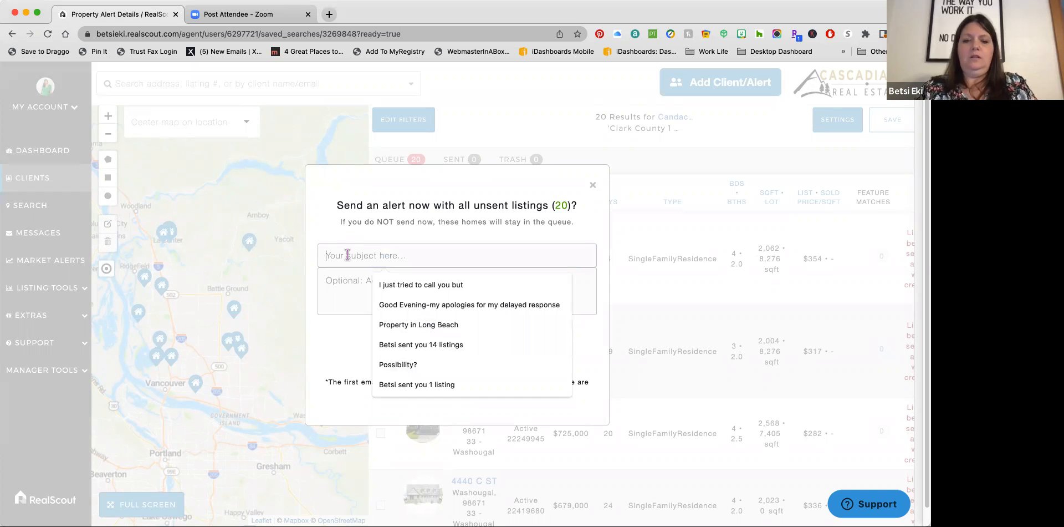
pyautogui.write('H')
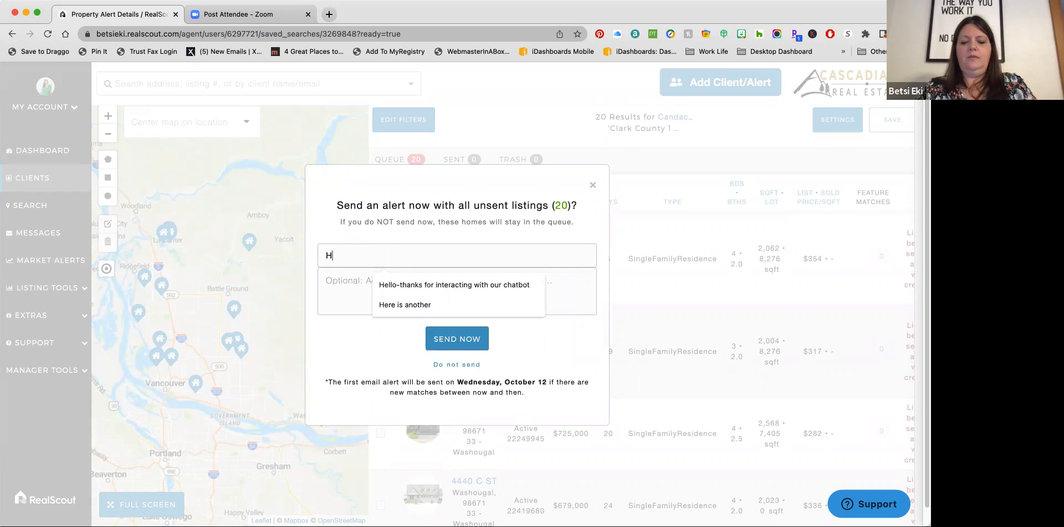
pyautogui.write("ere's newest set of listings that")
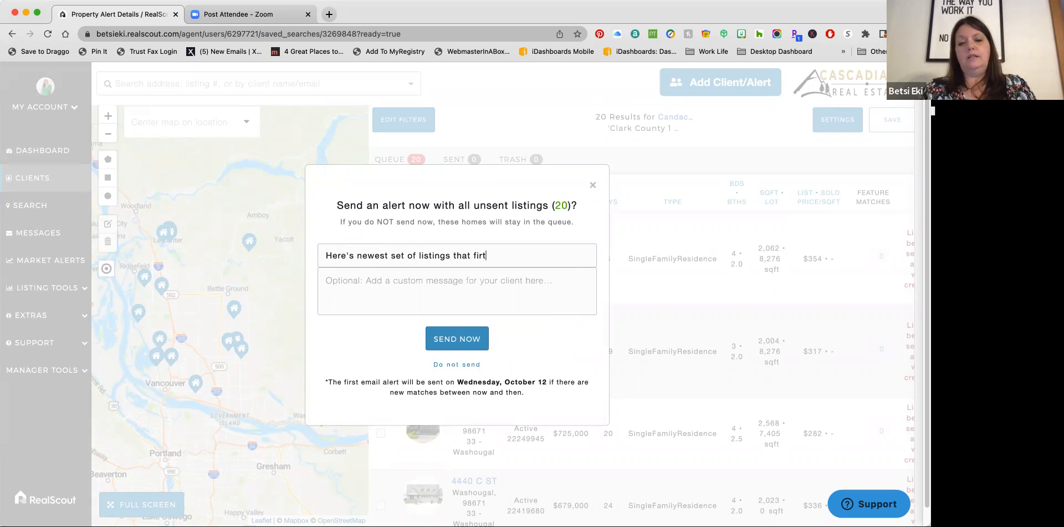
pyautogui.write(' fit the search par')
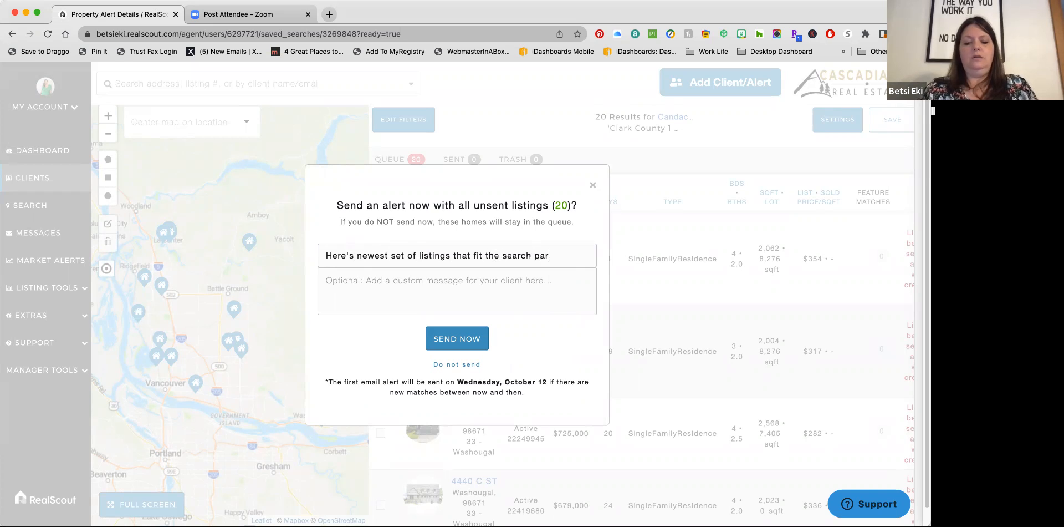
pyautogui.write('ameters y')
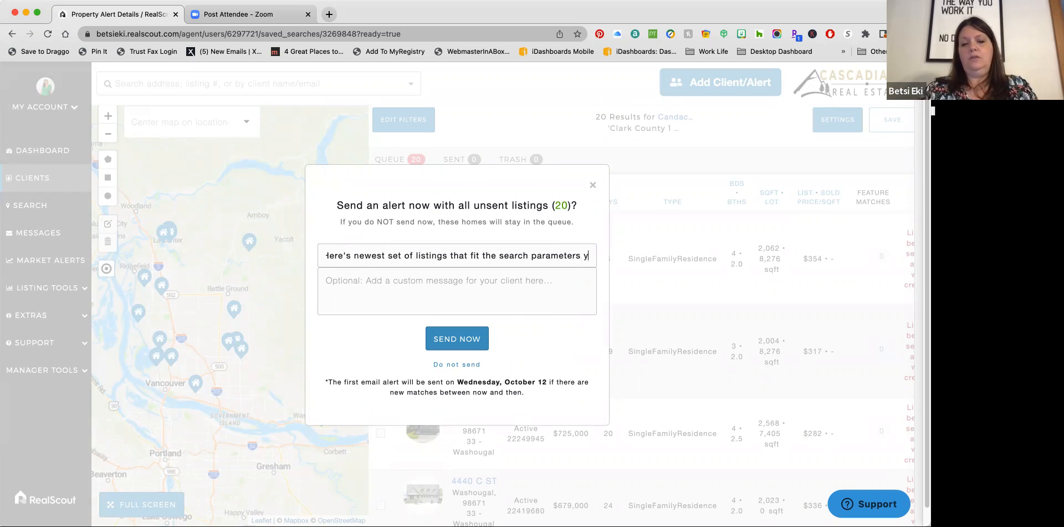
pyautogui.write('ou gave me')
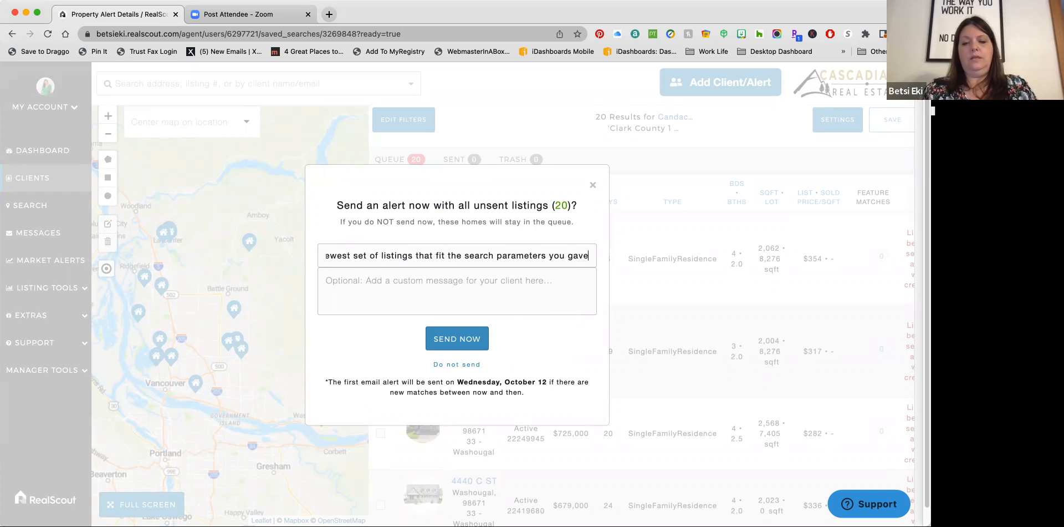
# - Add the custom message "Thanks so much!" and send all unsent listings to the client immediately
pyautogui.click(346, 284)
pyautogui.write('Thanks so  much!')
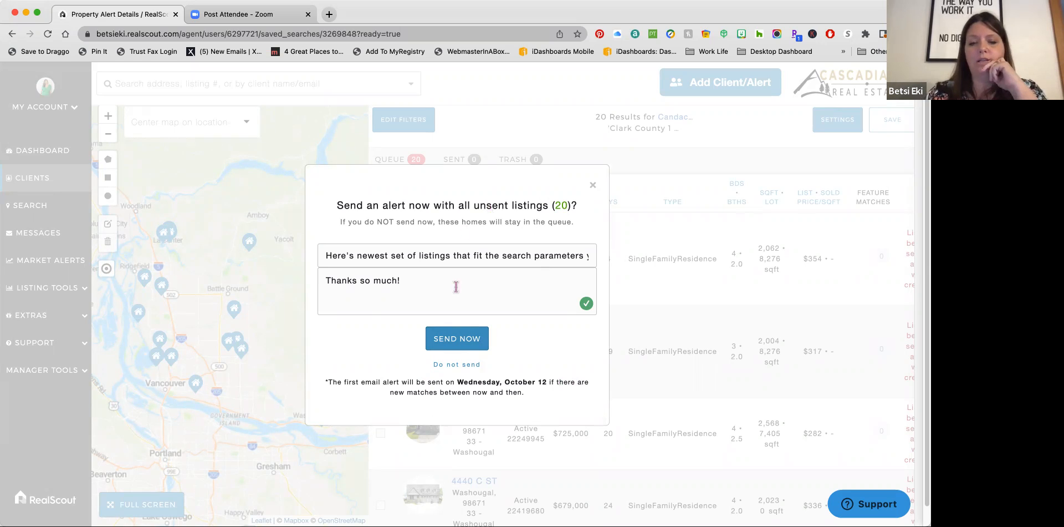
pyautogui.click(452, 344)
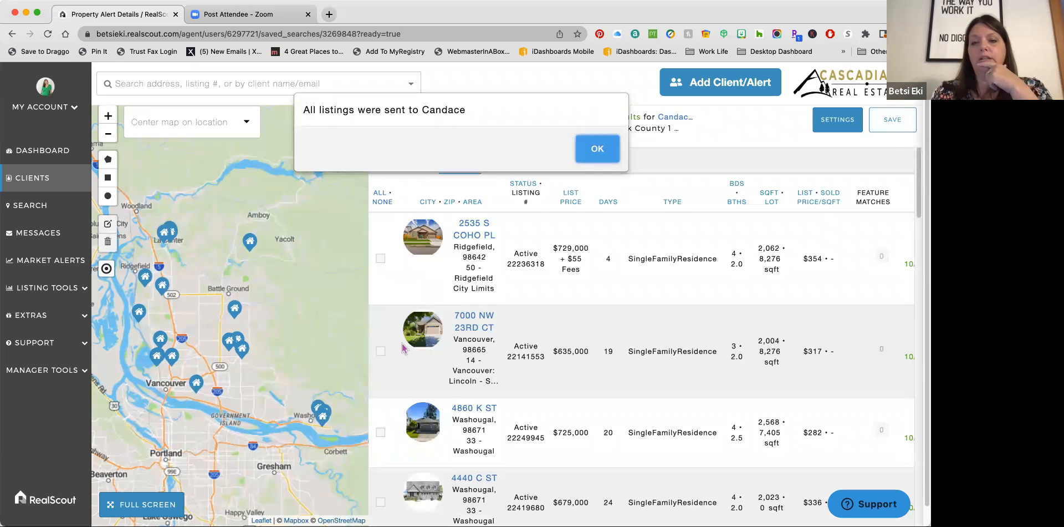
pyautogui.click(597, 150)
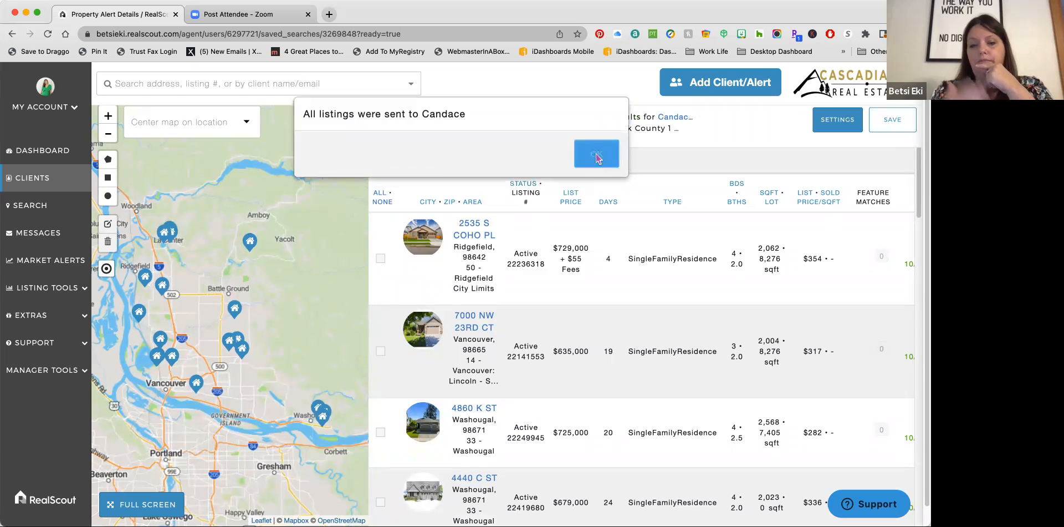